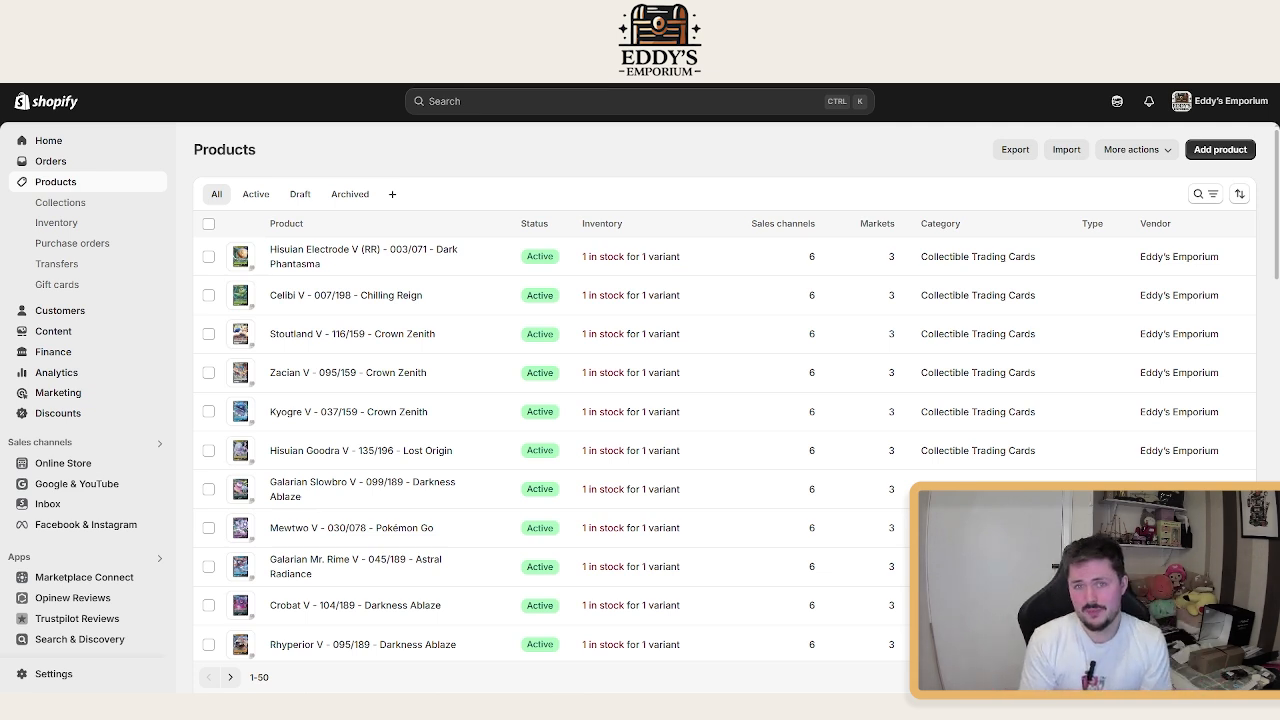
# - Find the custom data settings by searching for meta and open the category-assigned product metafield definition TCG Set
pyautogui.click(483, 103)
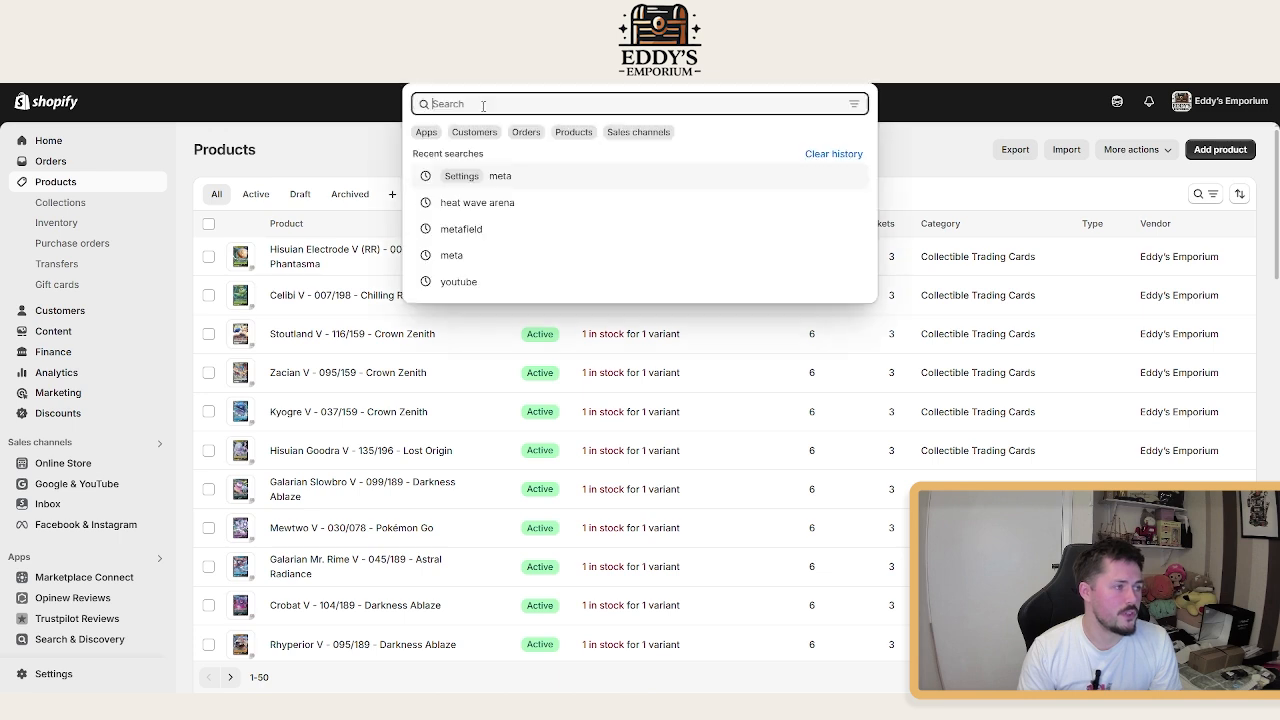
pyautogui.click(474, 181)
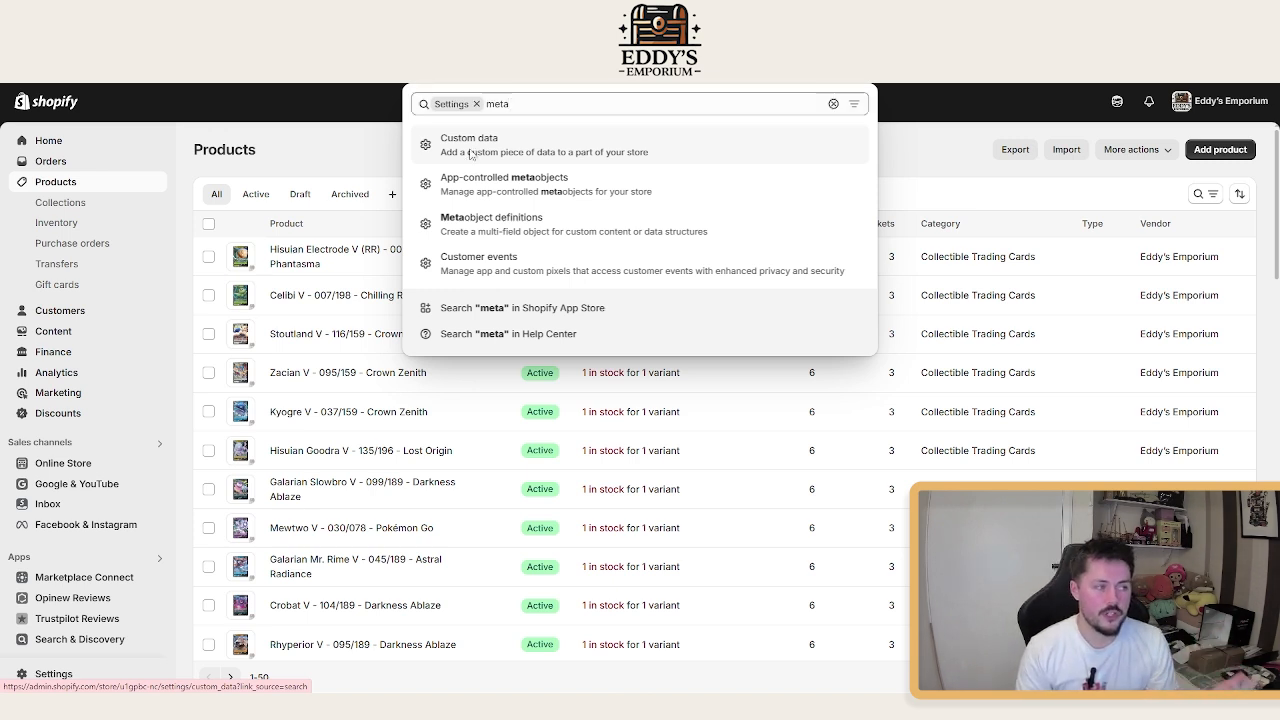
pyautogui.click(470, 145)
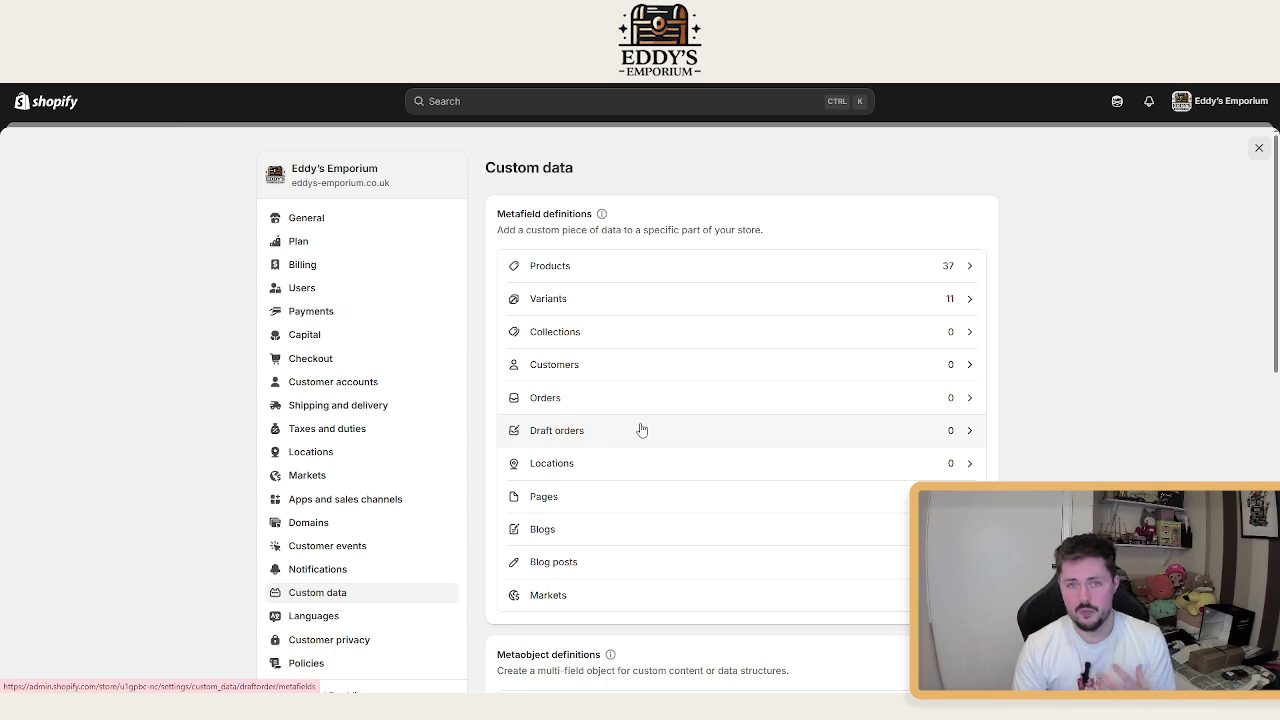
pyautogui.click(610, 273)
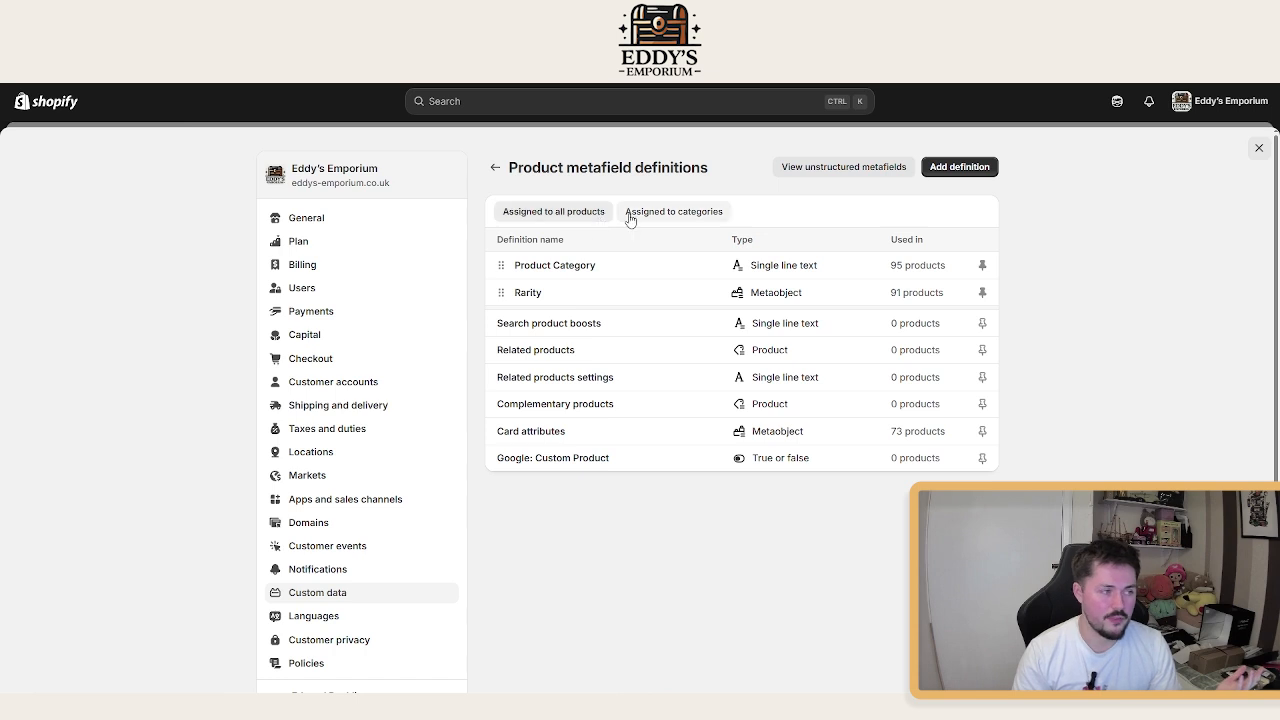
pyautogui.click(630, 218)
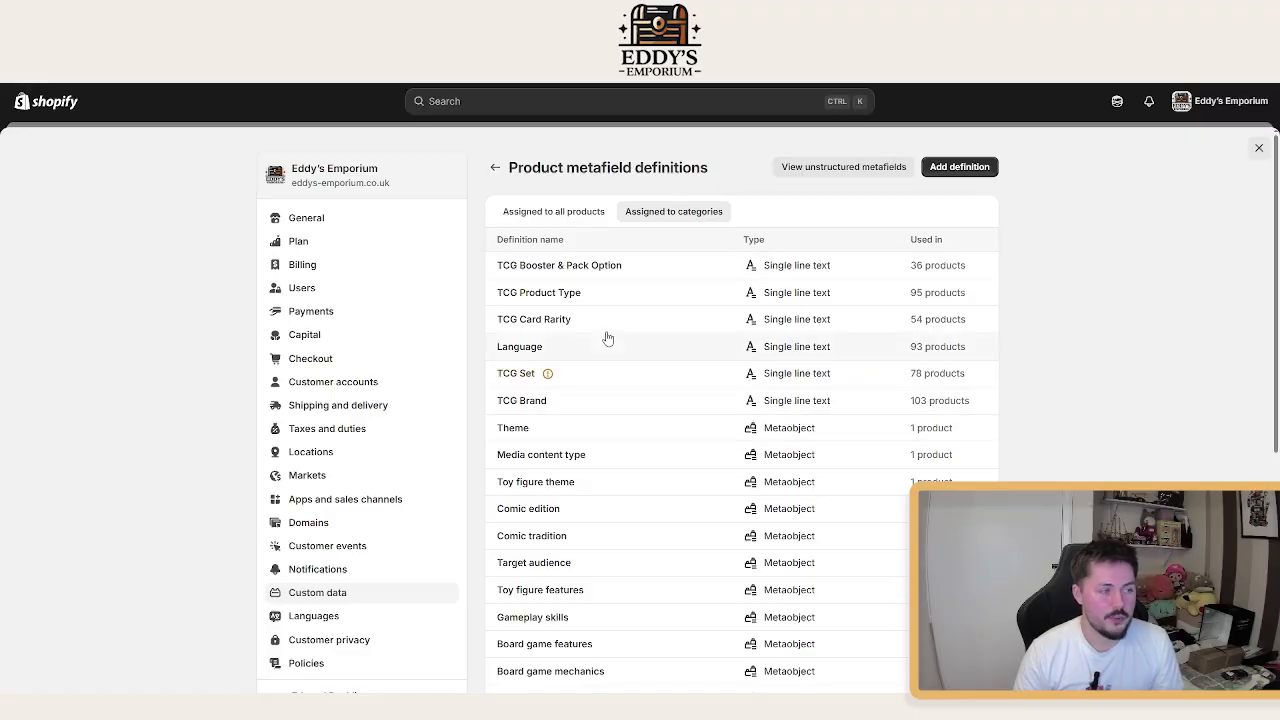
pyautogui.click(605, 379)
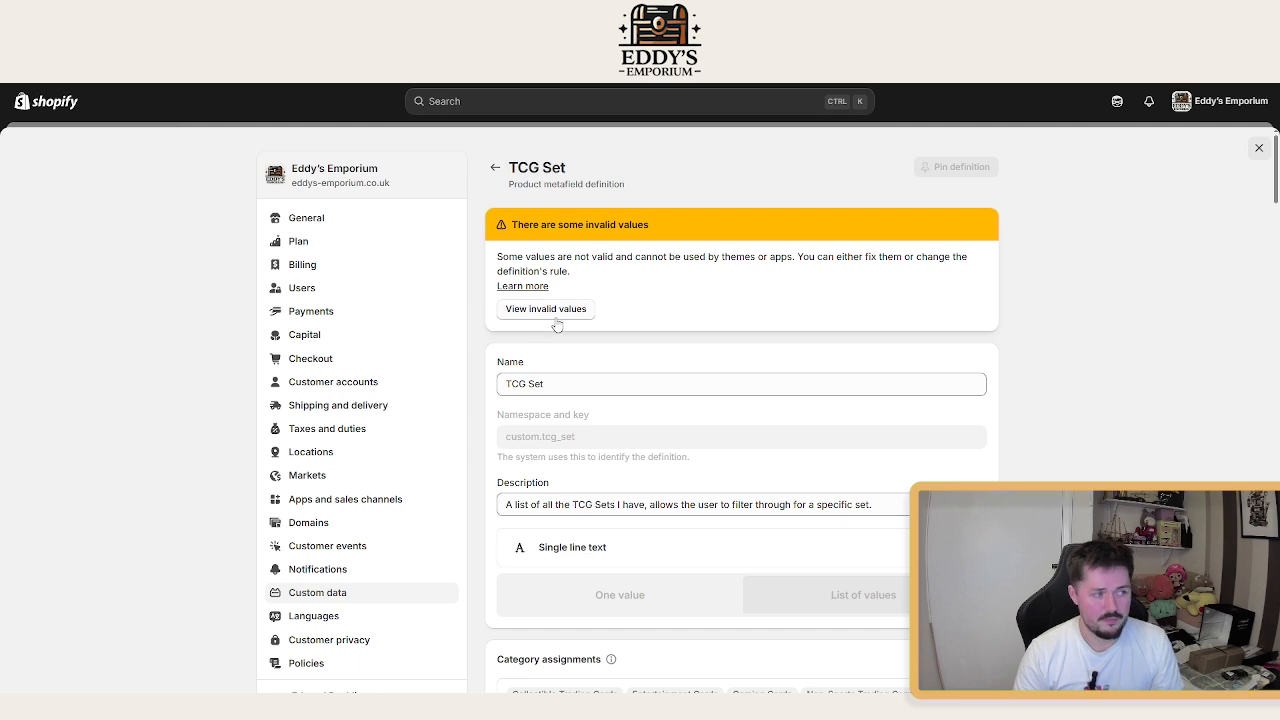
# - Replace the invalid TCG Set metafield value with Legendary Duelists: Soulburning Volcano (LD10) and save the correction
pyautogui.click(560, 312)
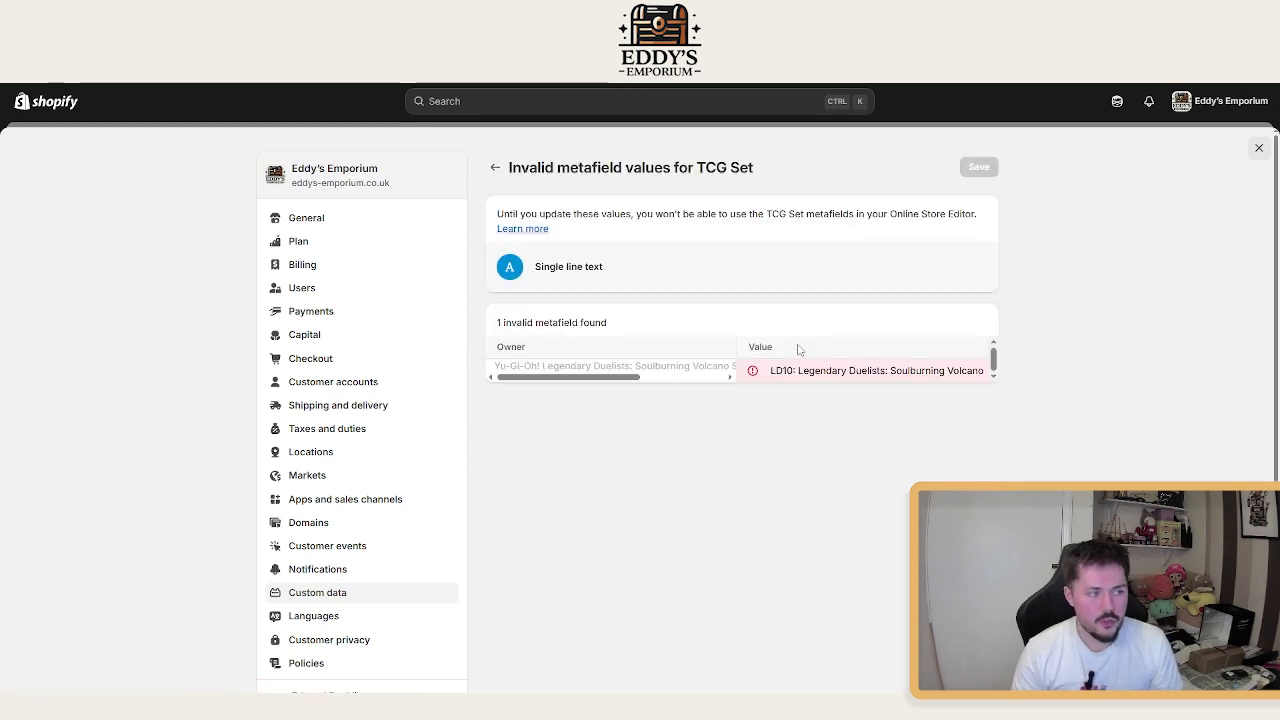
pyautogui.click(797, 370)
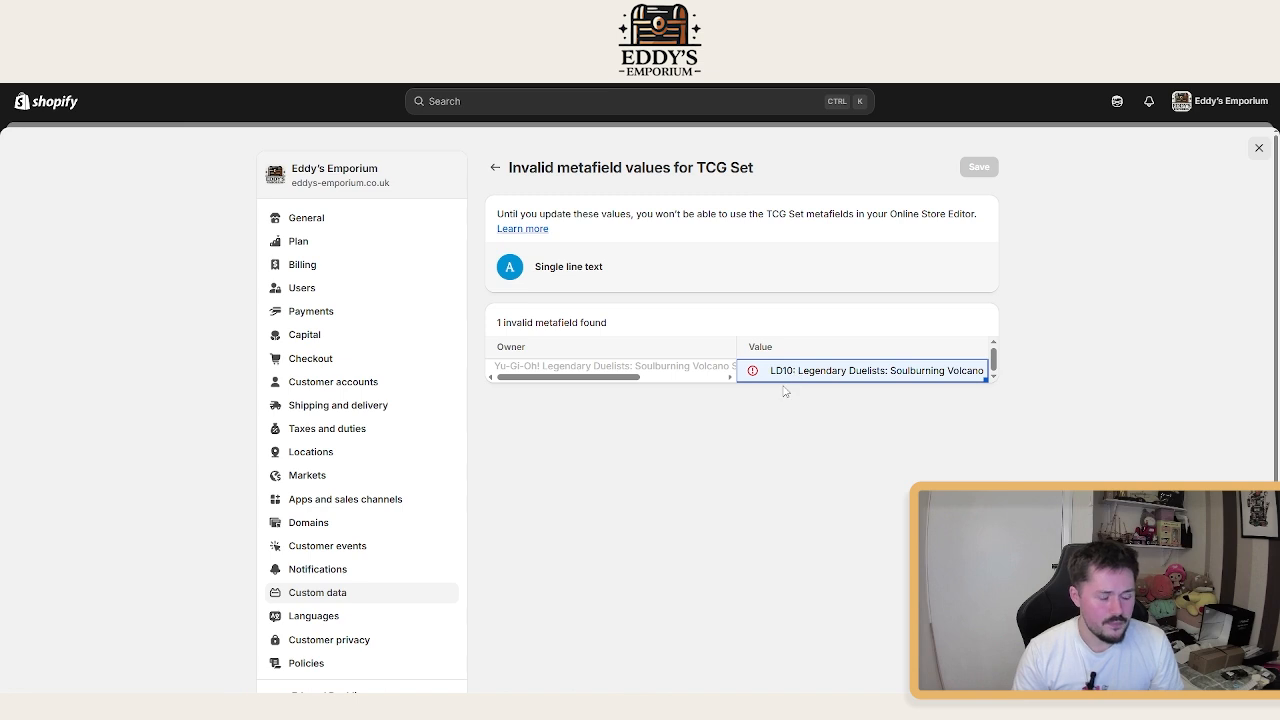
pyautogui.moveTo(594, 377)
pyautogui.mouseDown()
pyautogui.moveTo(657, 383)
pyautogui.moveTo(580, 383)
pyautogui.mouseUp()
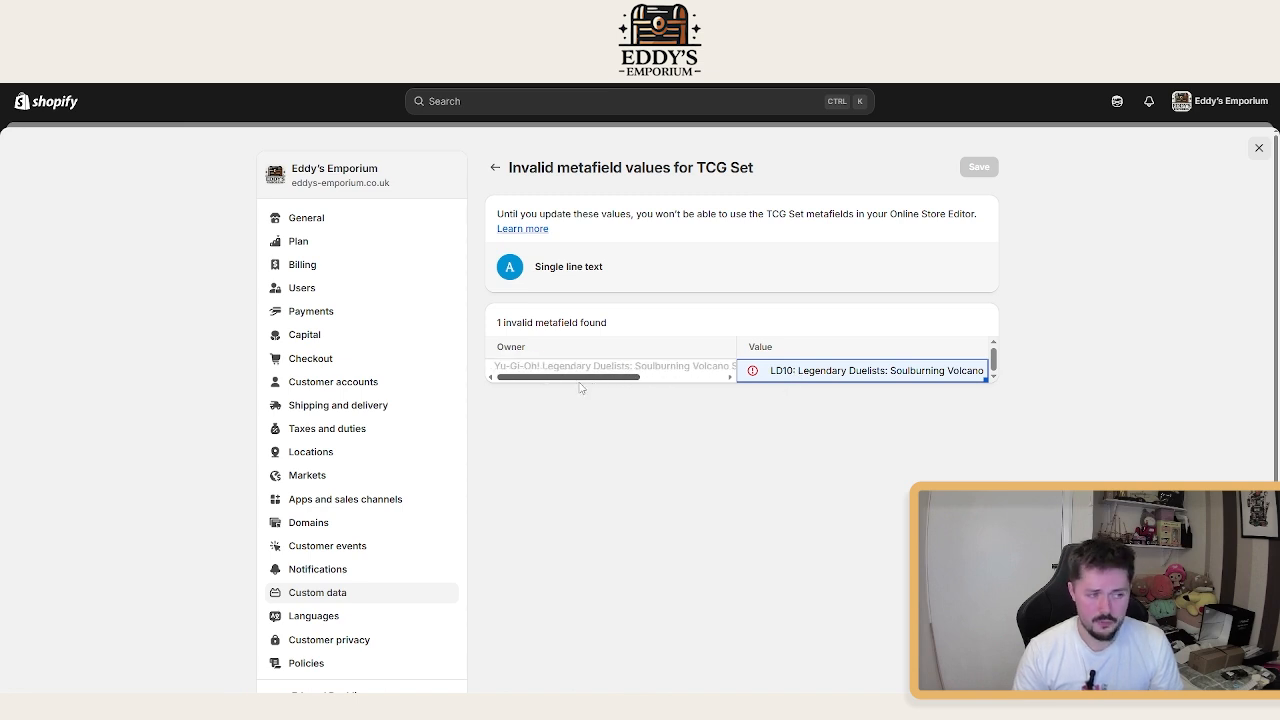
pyautogui.click(803, 373)
pyautogui.click(810, 405)
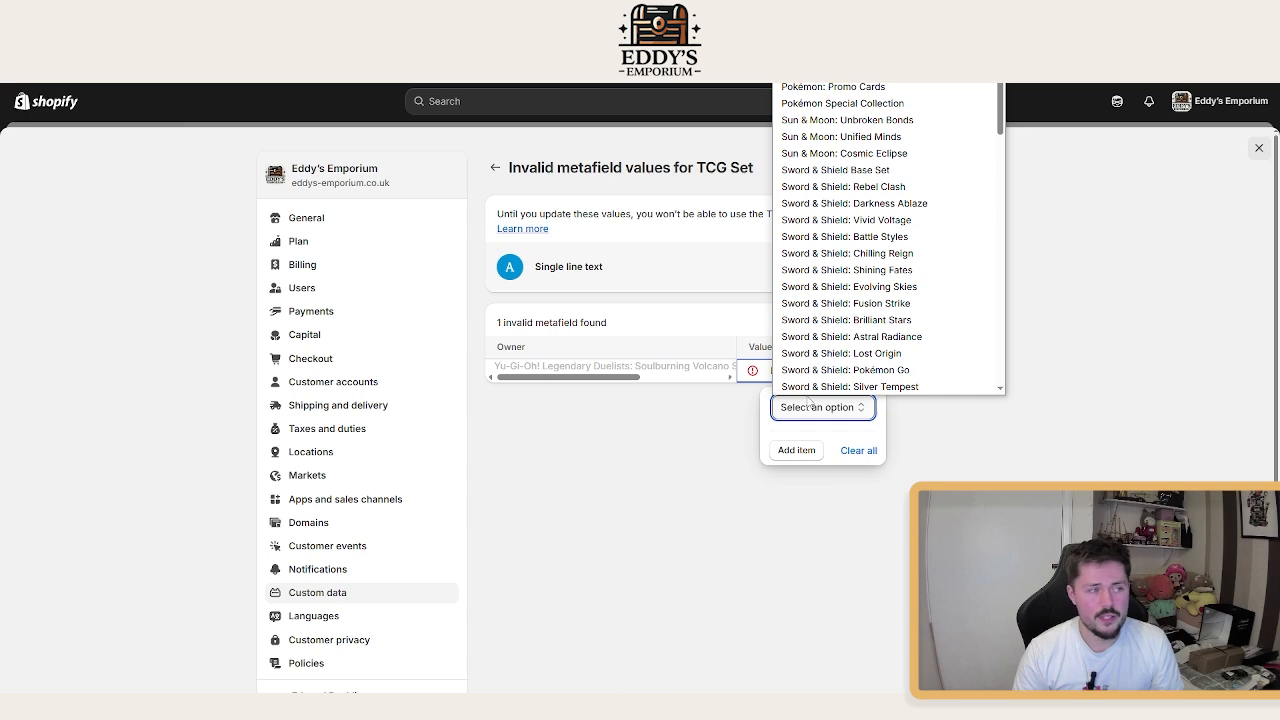
pyautogui.scroll(-3, 842, 312)
pyautogui.scroll(-10, 842, 312)
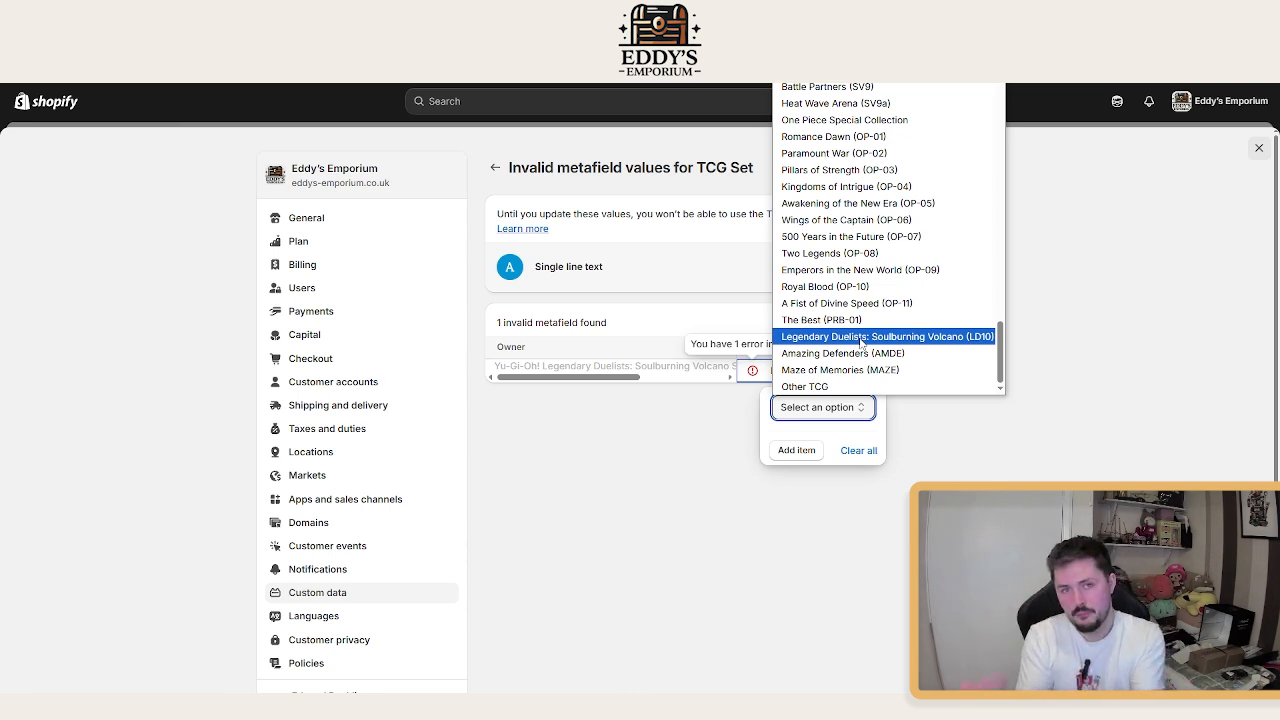
pyautogui.click(860, 337)
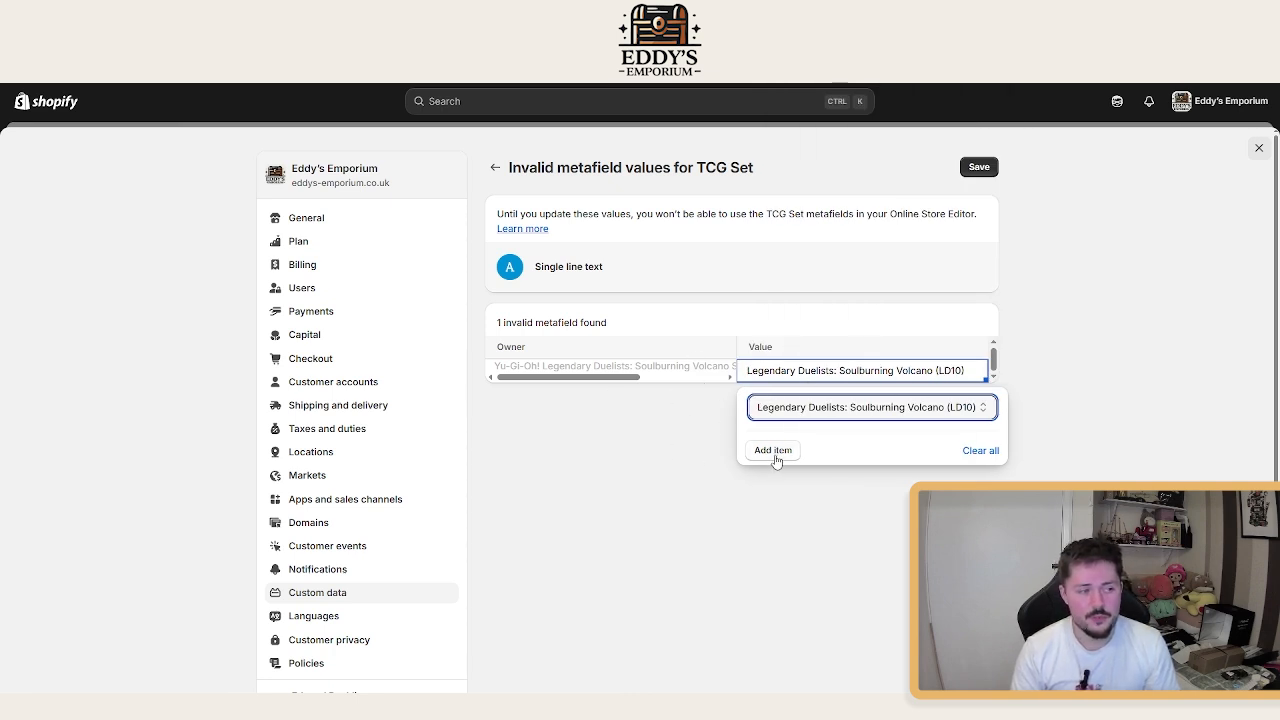
pyautogui.click(979, 167)
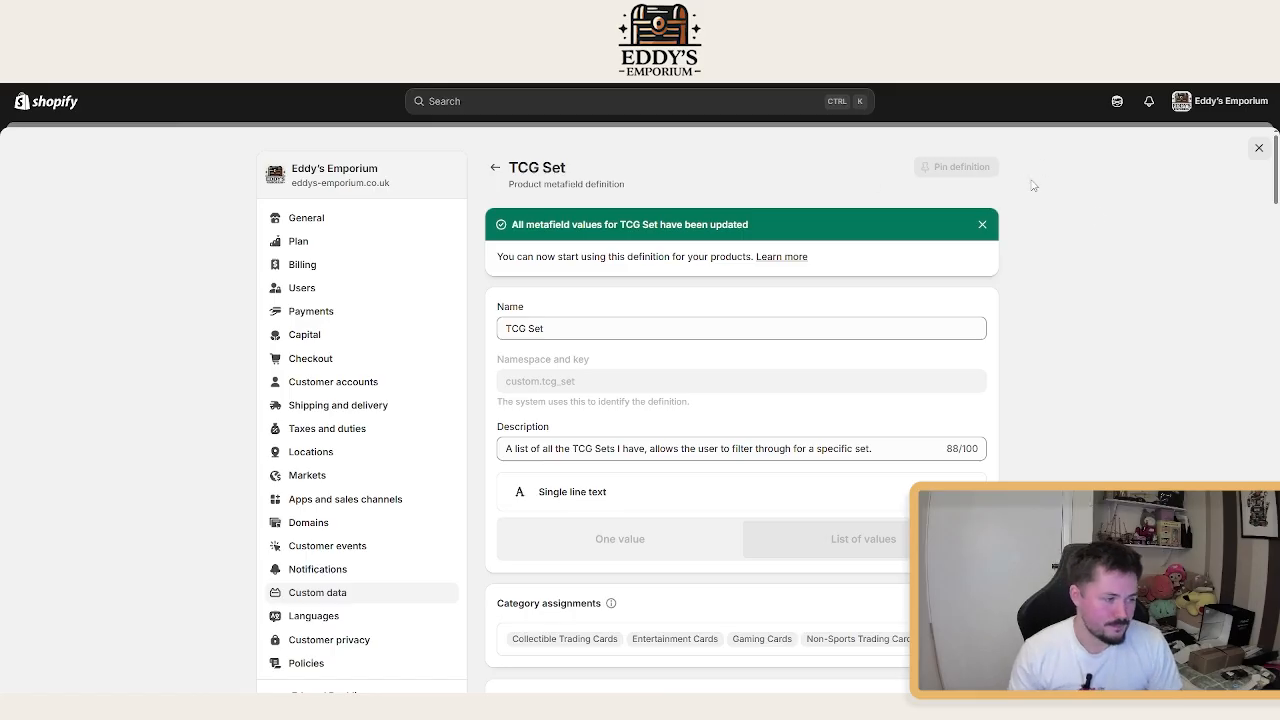
# - Add "Test set" as a new preset choice at the end of the TCG Set validation list and save the definition
pyautogui.scroll(-5, 1087, 229)
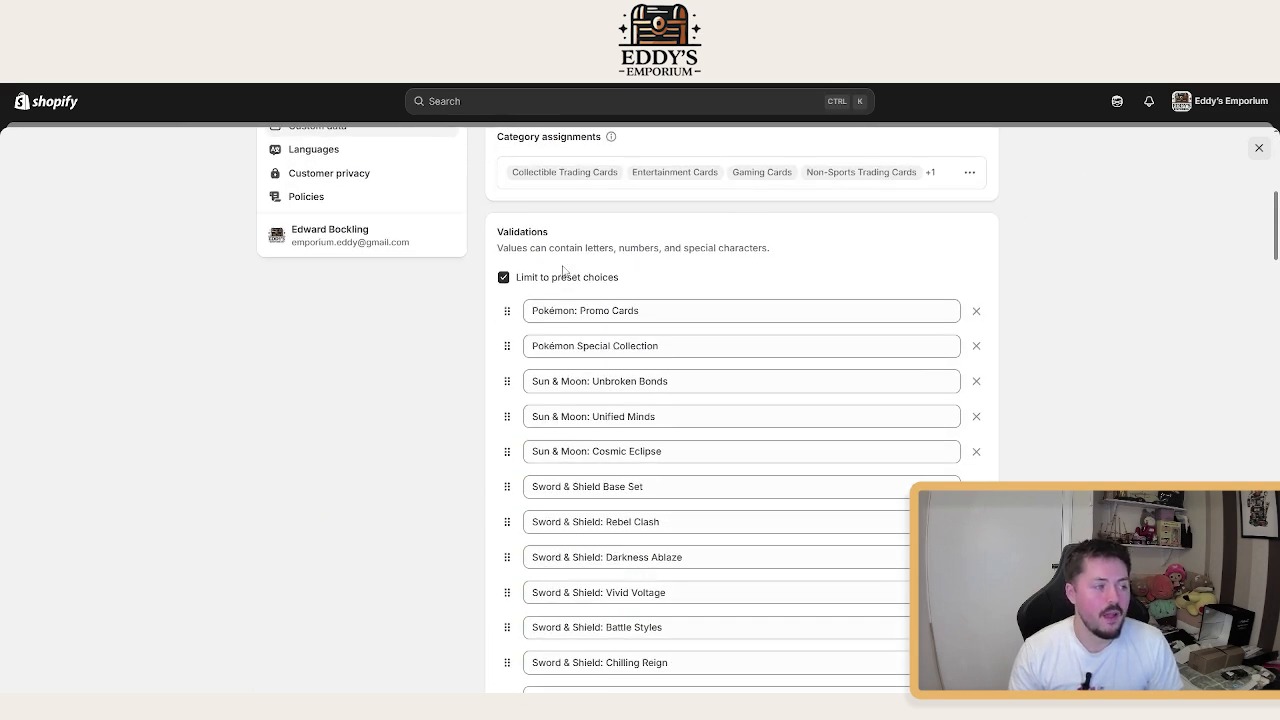
pyautogui.scroll(3, 640, 280)
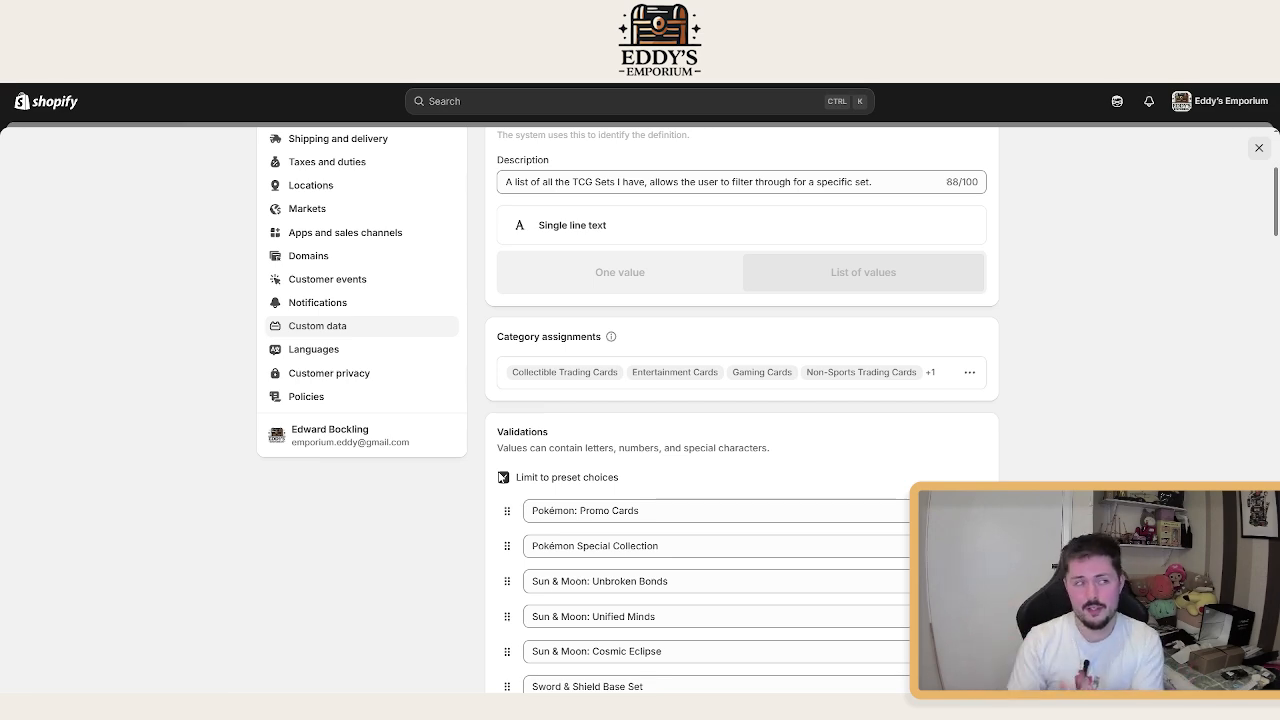
pyautogui.scroll(-6, 566, 437)
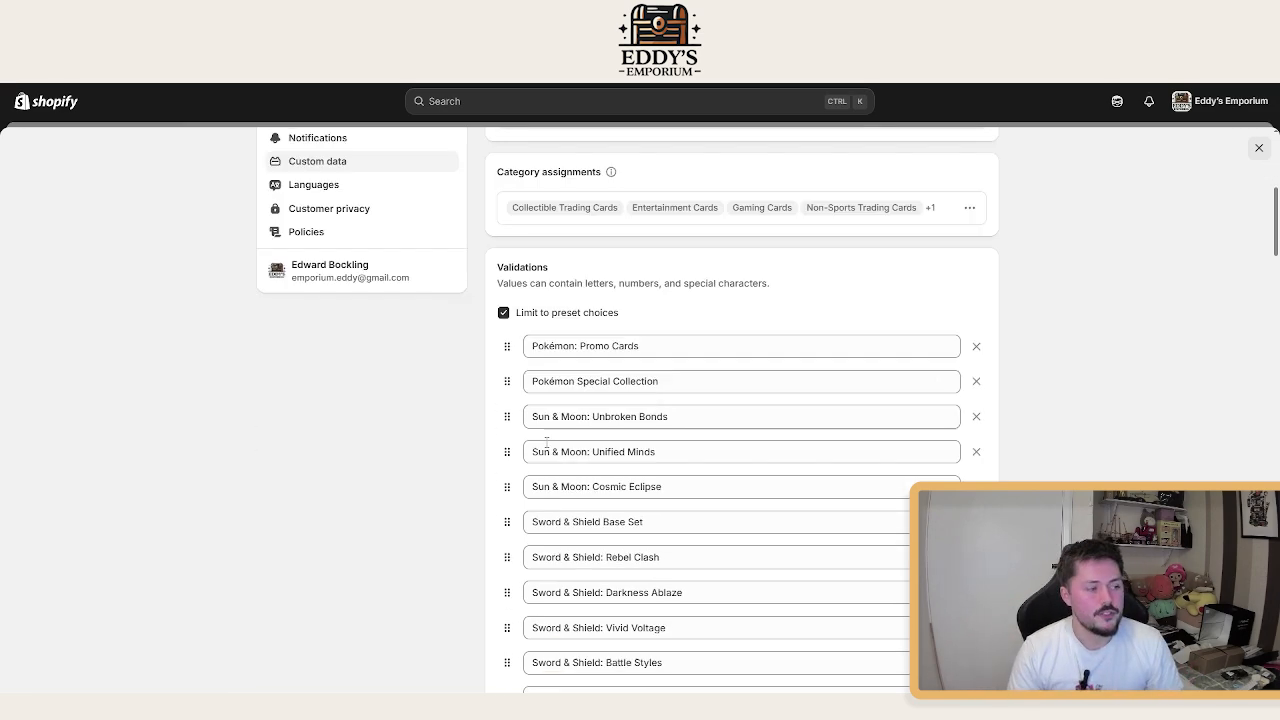
pyautogui.scroll(-10, 584, 458)
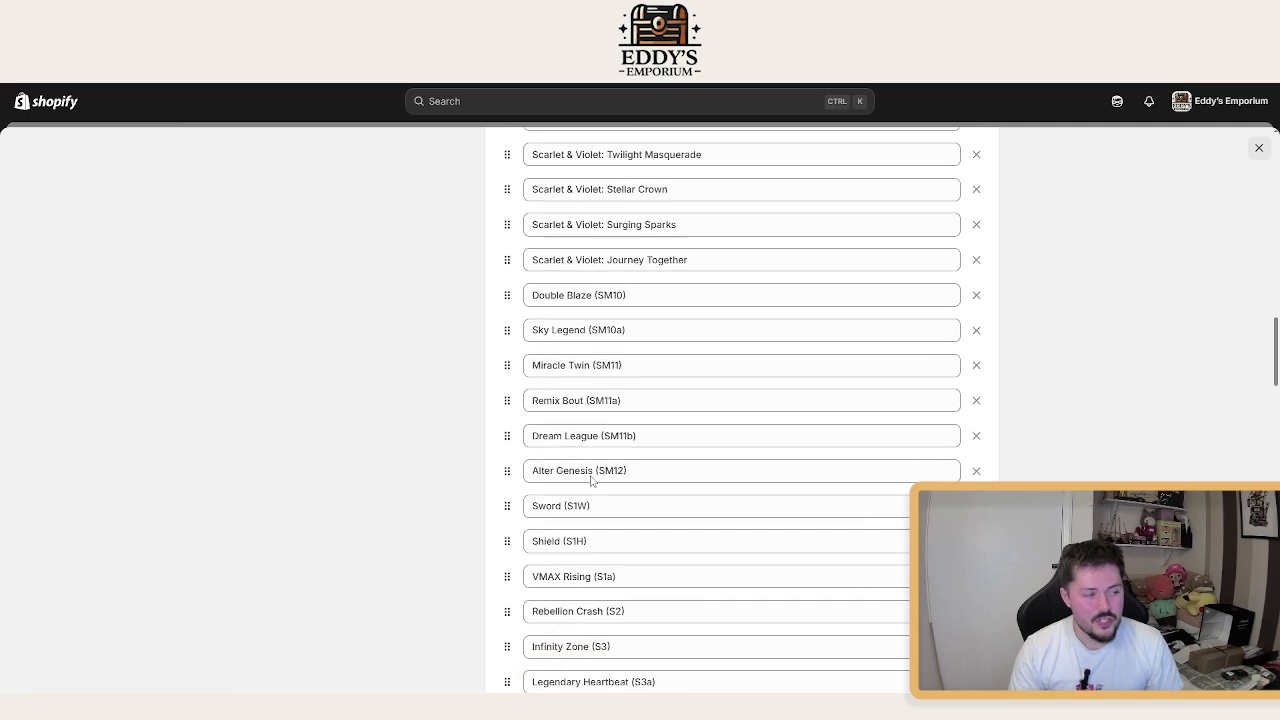
pyautogui.scroll(-12, 580, 465)
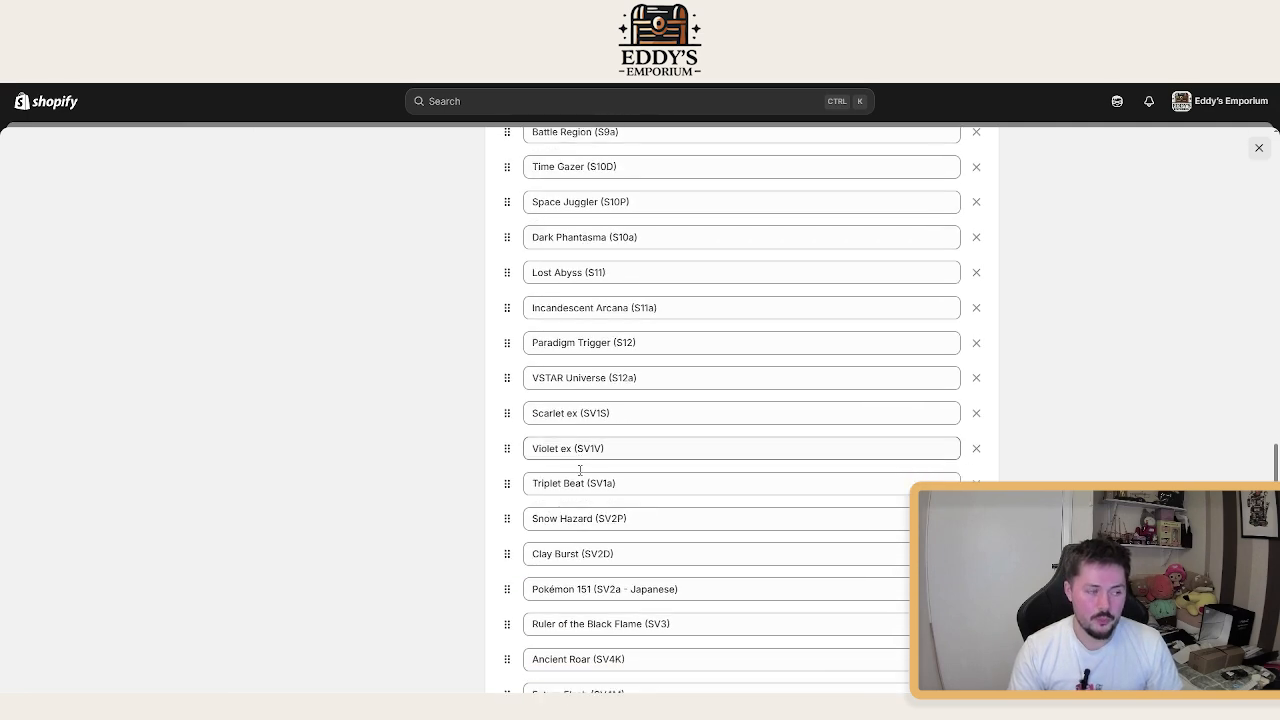
pyautogui.scroll(-8, 580, 465)
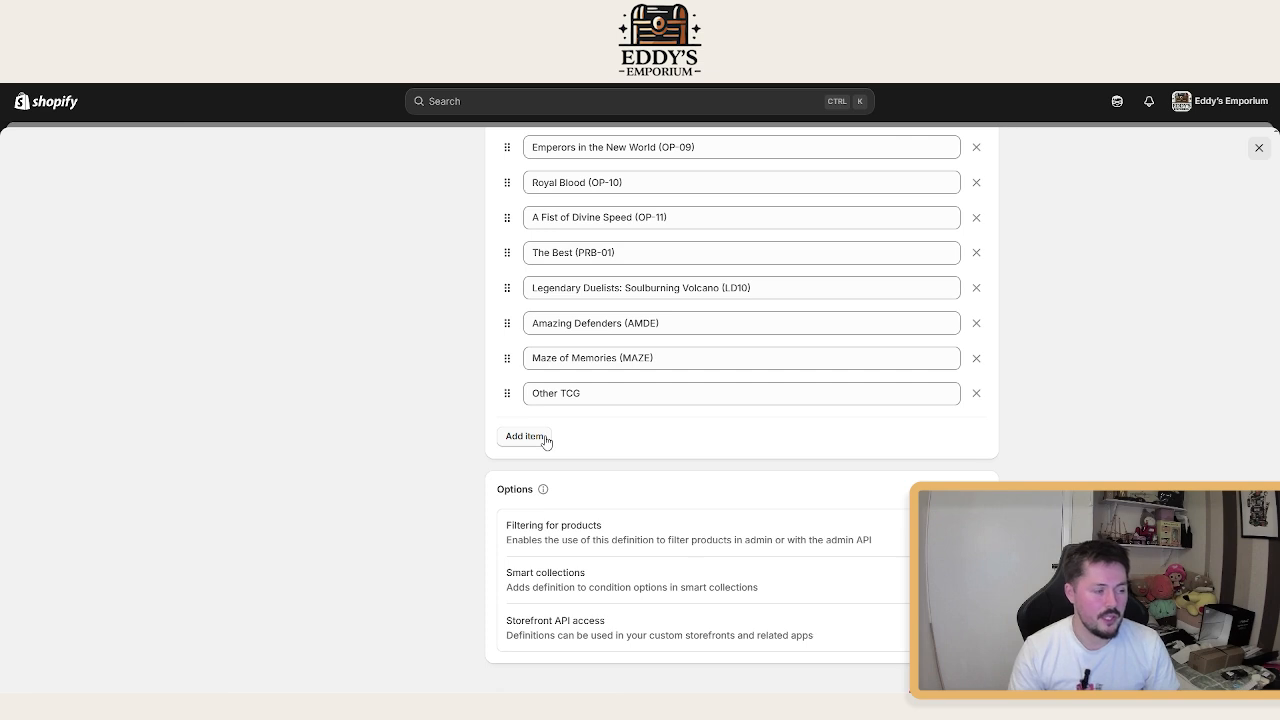
pyautogui.click(525, 437)
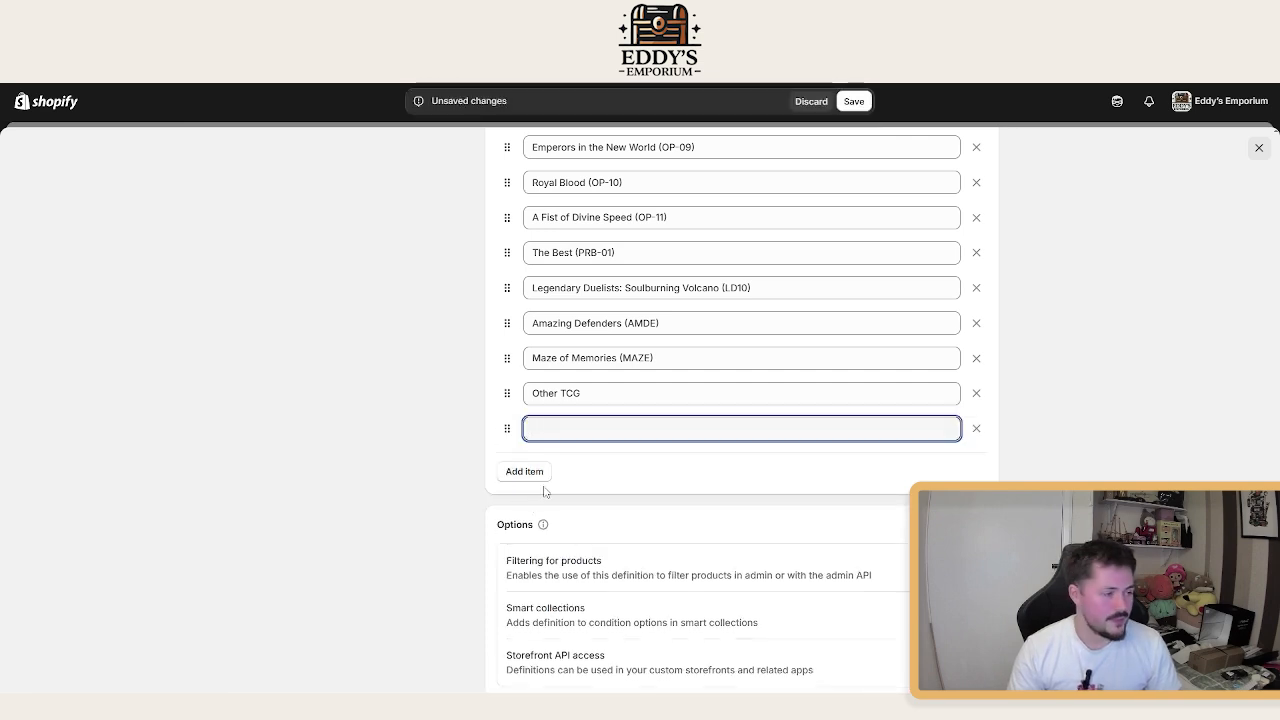
pyautogui.write('Test')
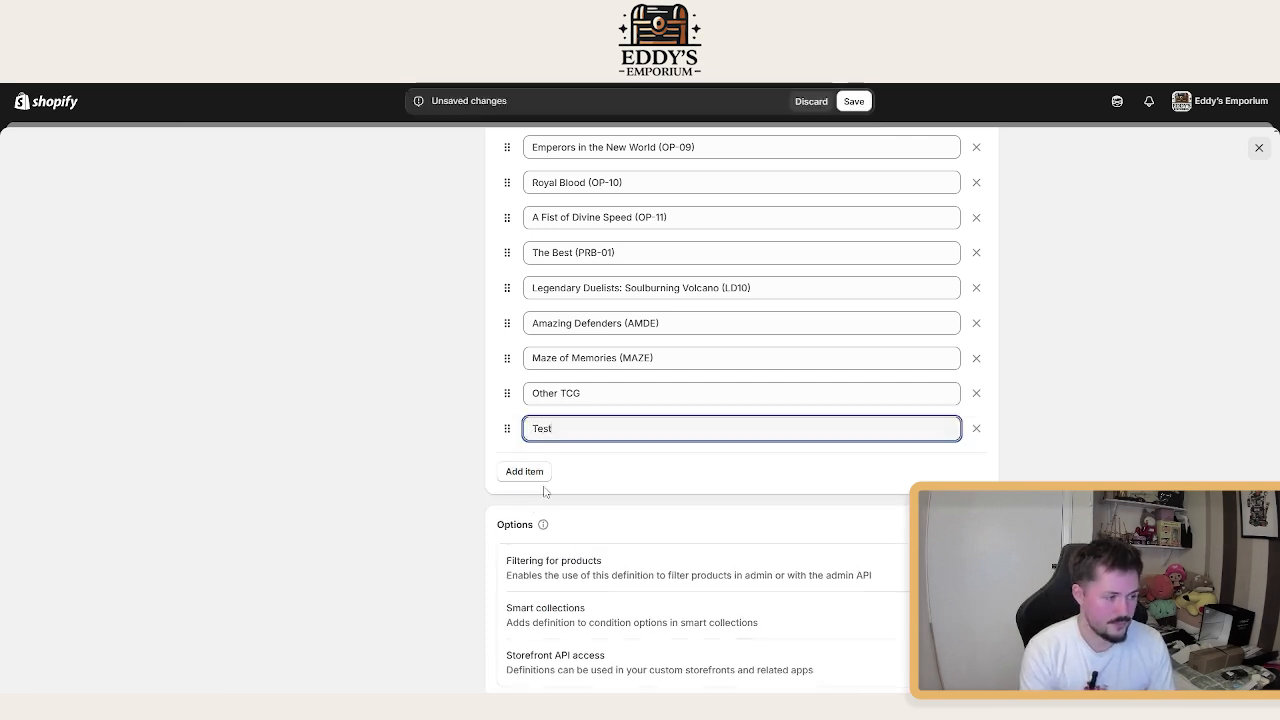
pyautogui.write(' set')
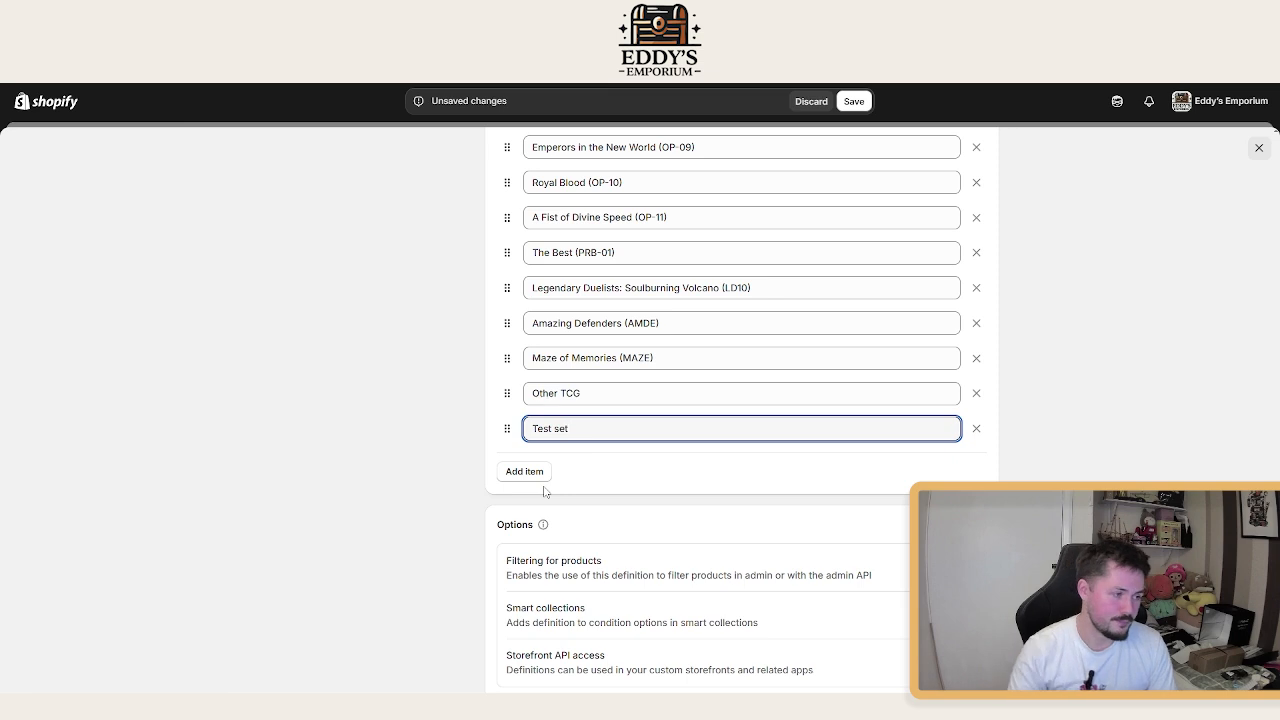
pyautogui.click(866, 101)
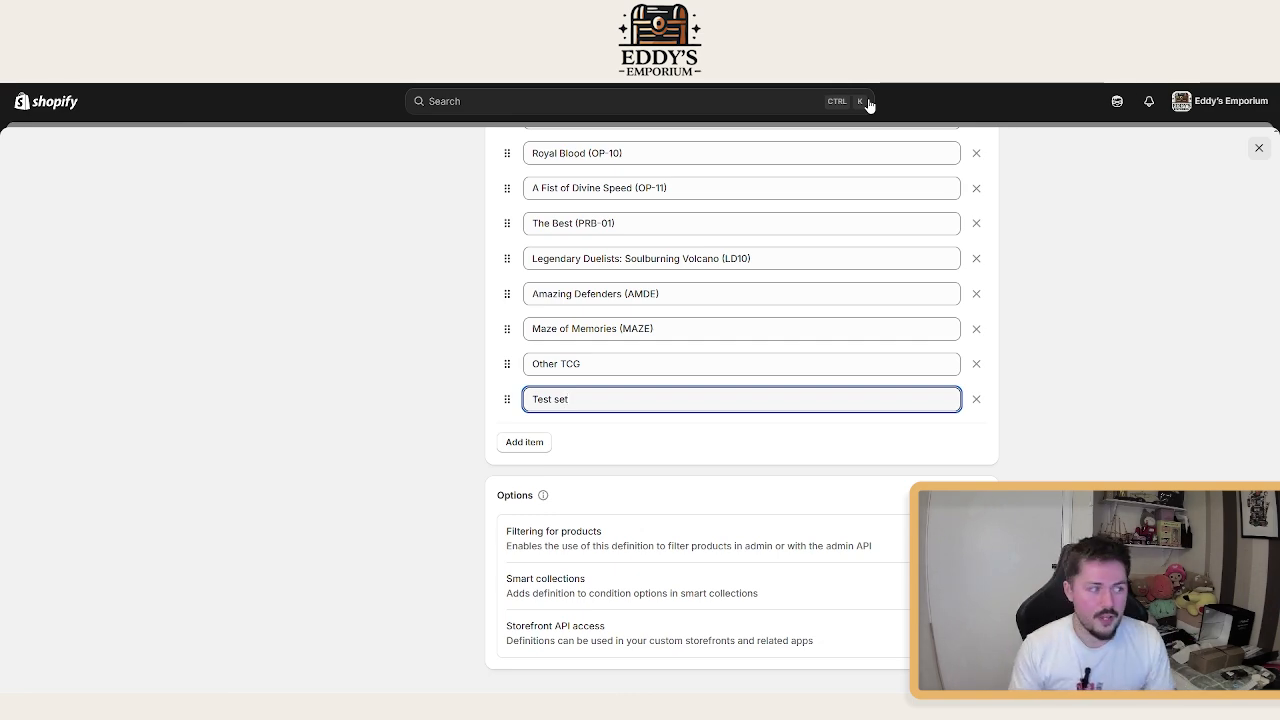
# - Close the settings and open the product Hisuian Electrode V (RR) - 003/071 - Dark Phantasma from the product list
pyautogui.scroll(15, 1040, 197)
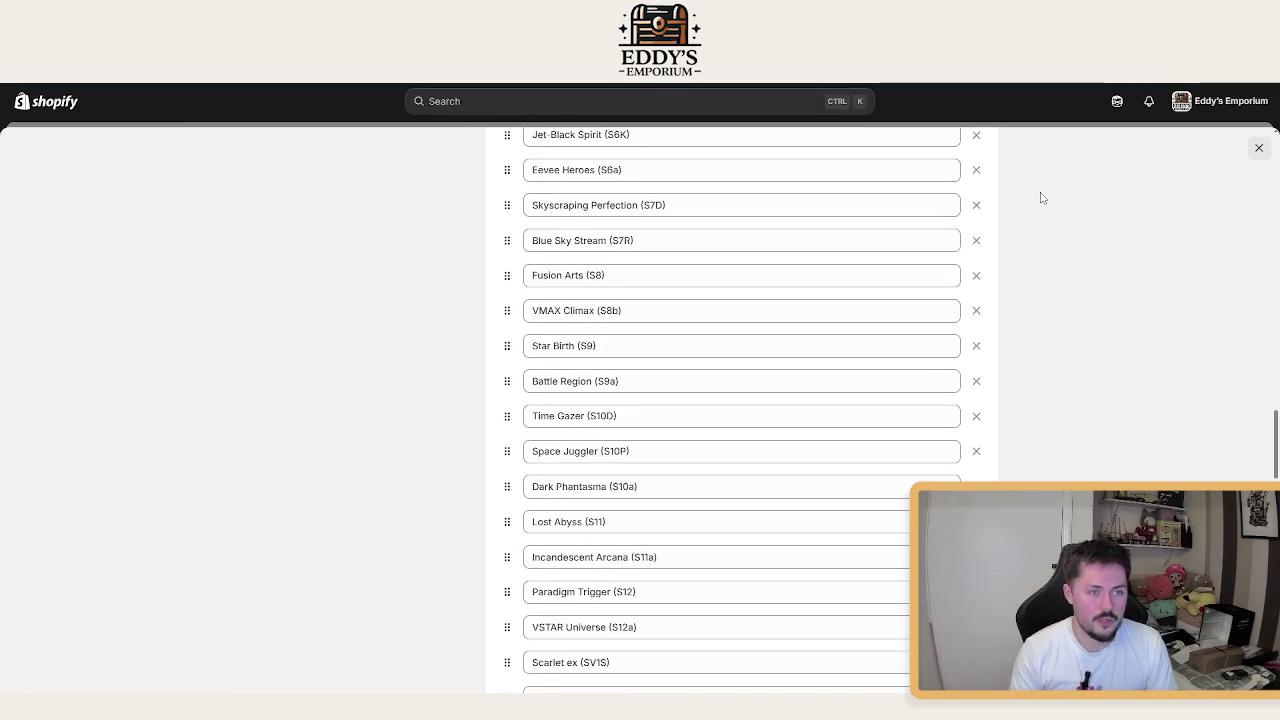
pyautogui.scroll(20, 1040, 197)
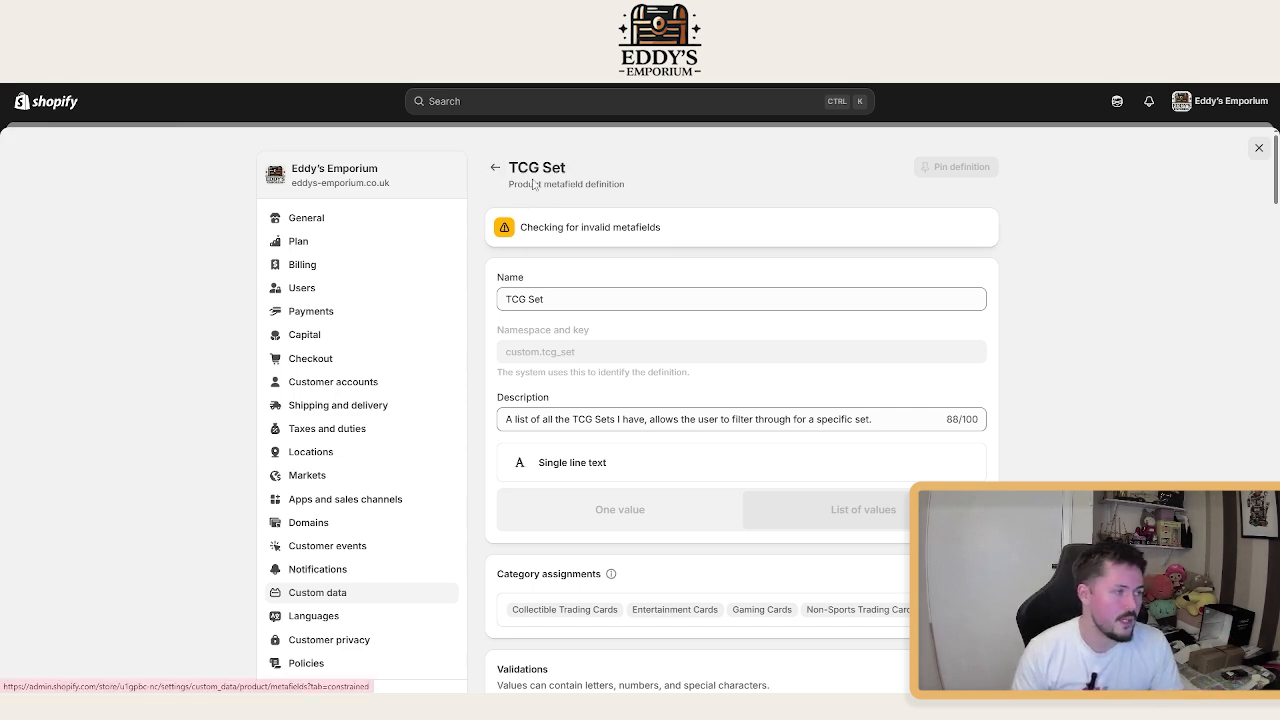
pyautogui.click(1259, 149)
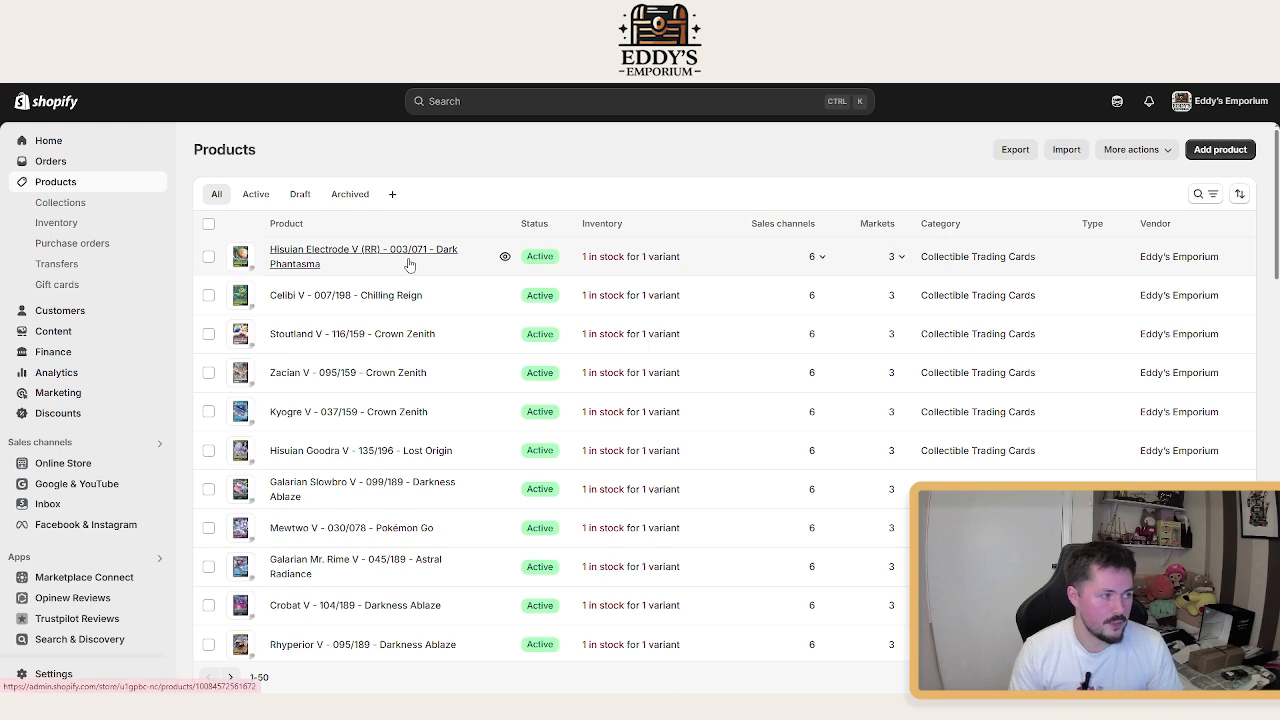
pyautogui.click(409, 265)
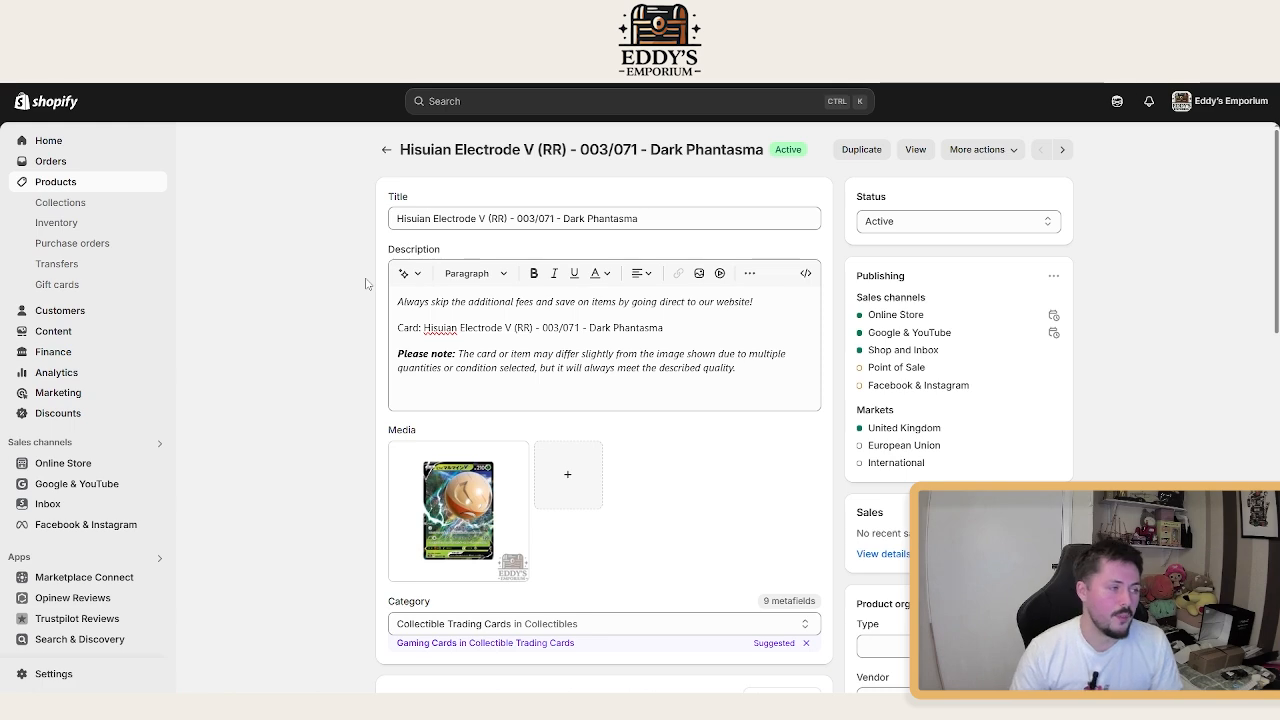
# - Set the product's TCG Set category metafield to Test set
pyautogui.scroll(-7, 366, 284)
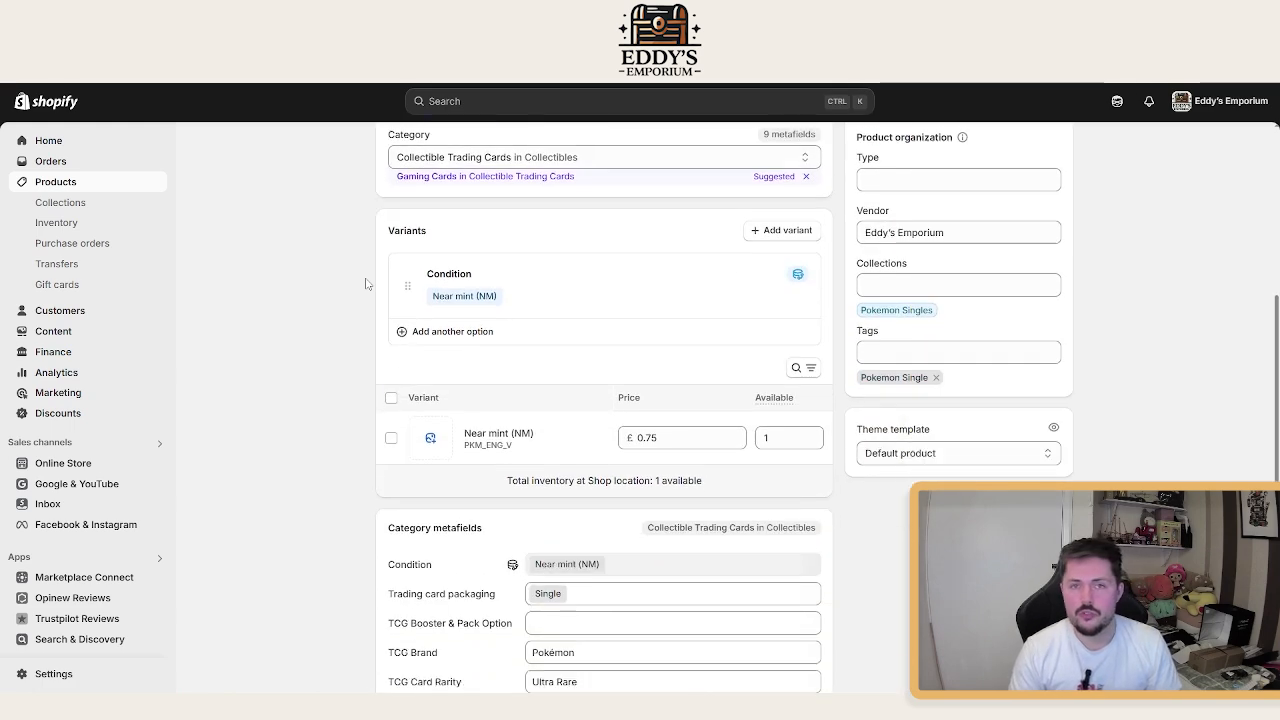
pyautogui.scroll(-2, 366, 284)
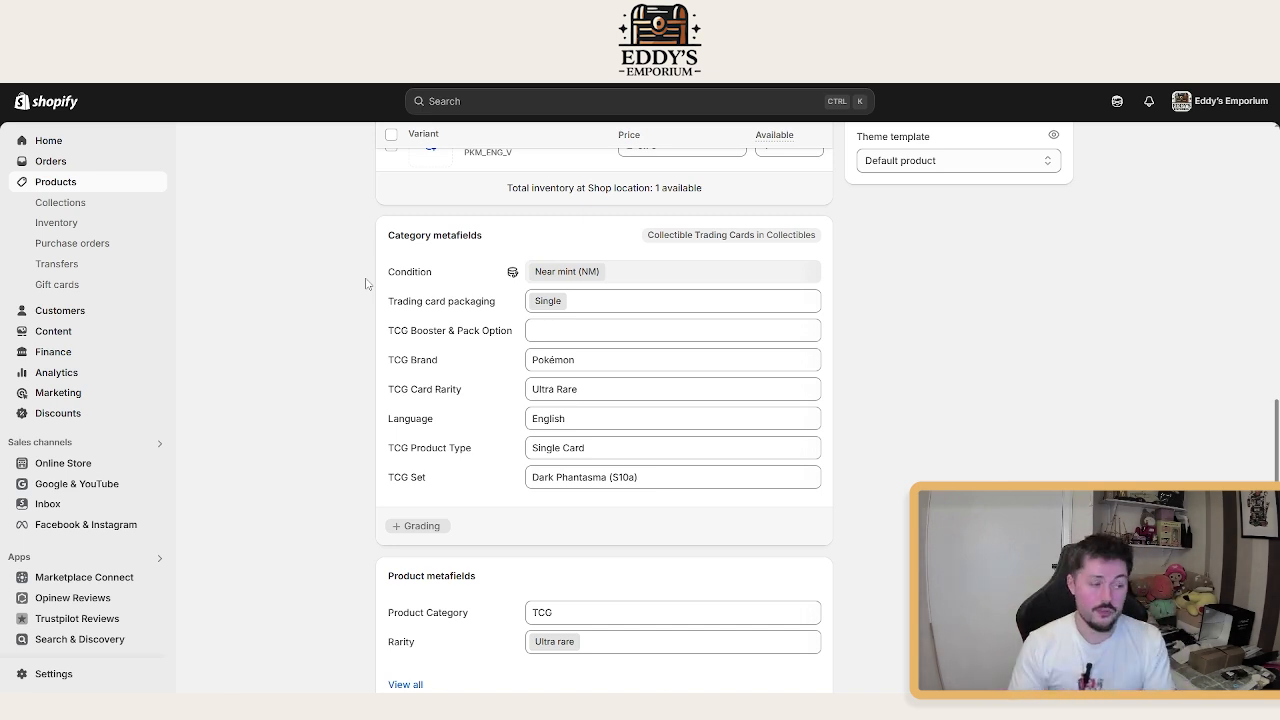
pyautogui.scroll(-3, 366, 284)
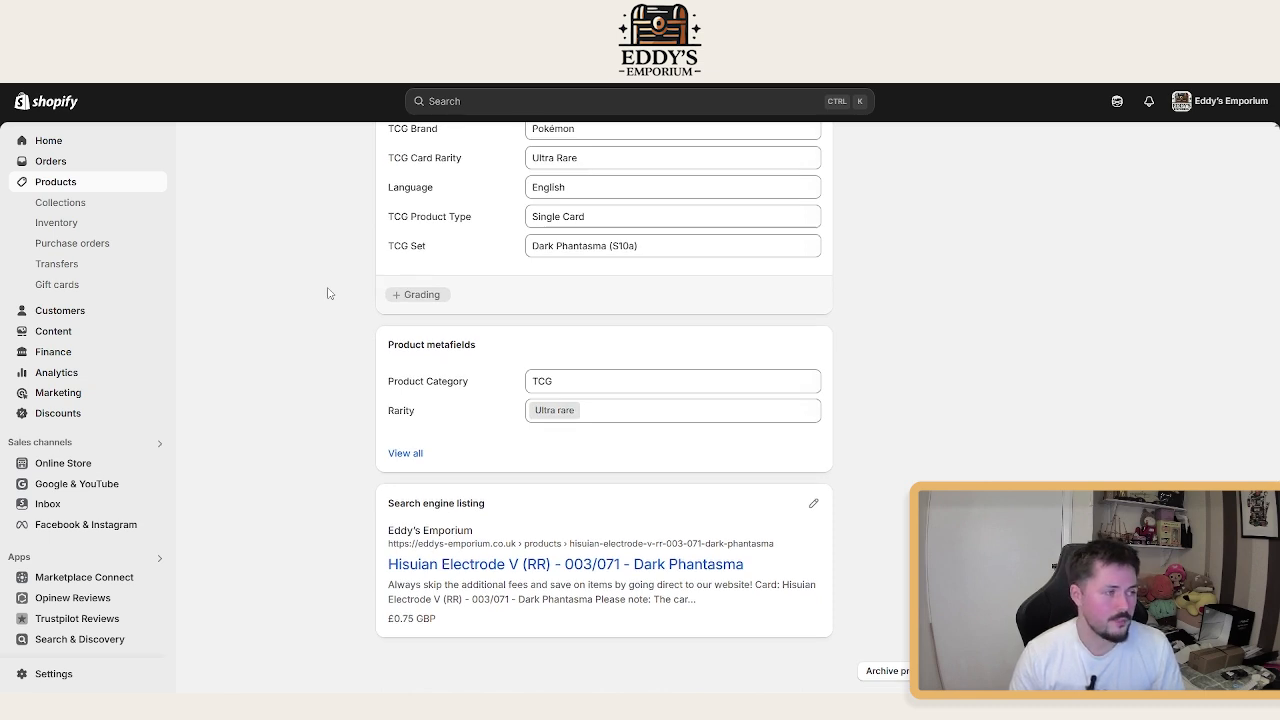
pyautogui.scroll(2, 327, 293)
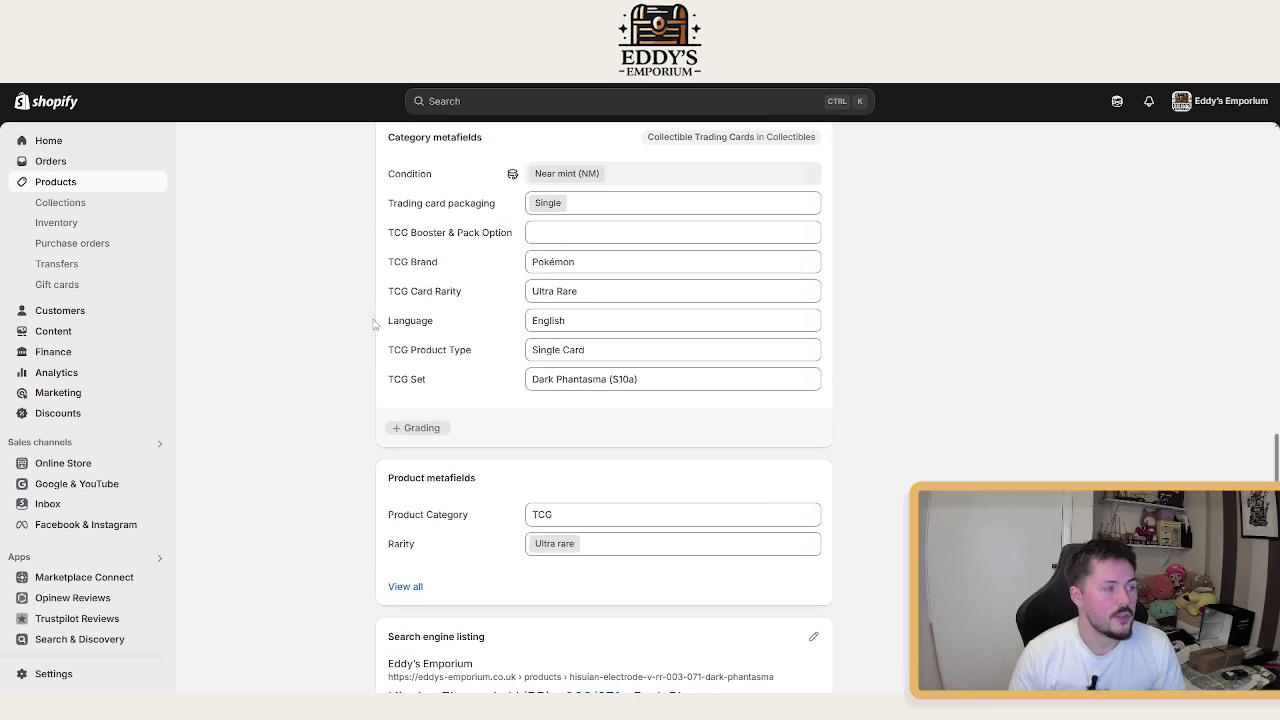
pyautogui.click(567, 386)
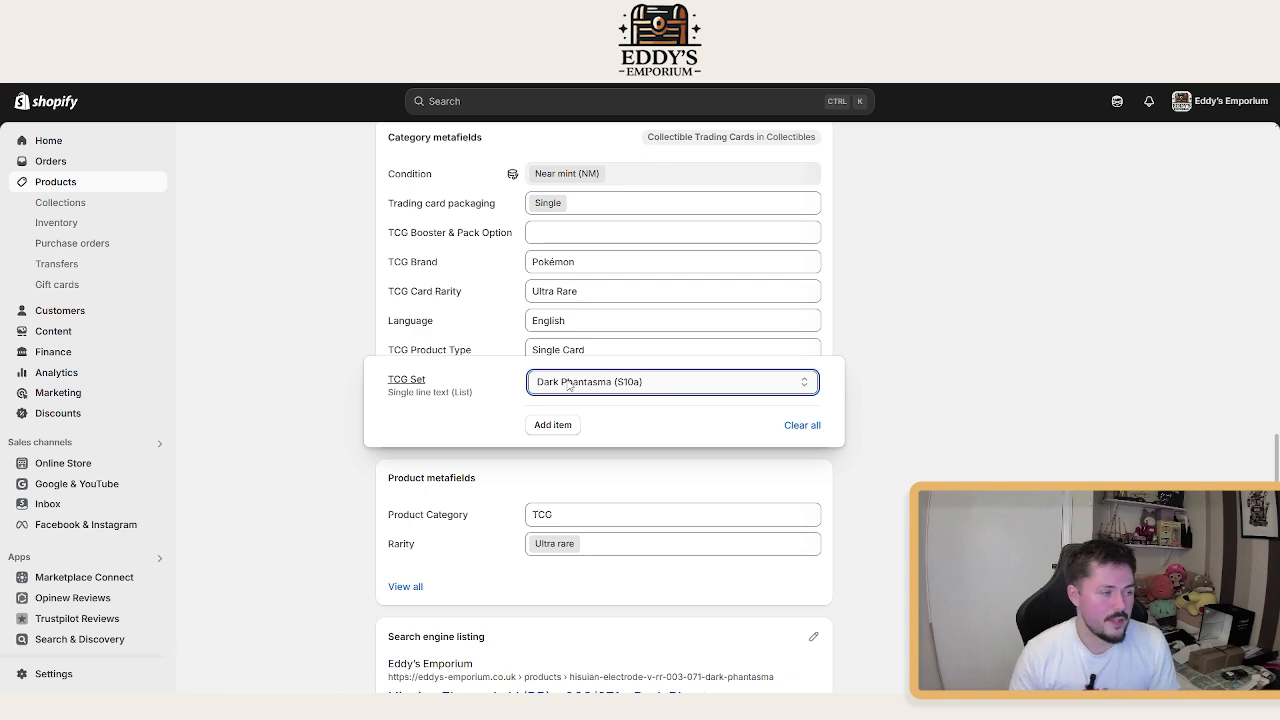
pyautogui.click(570, 382)
pyautogui.scroll(-10, 617, 295)
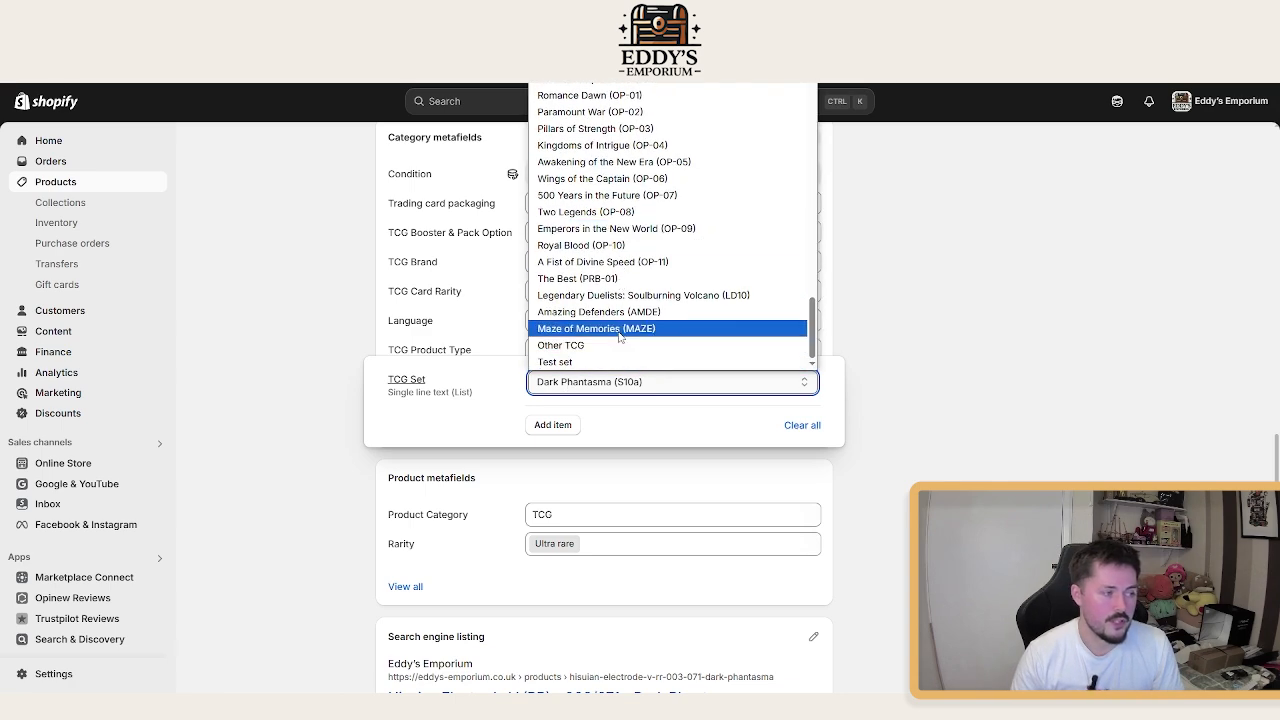
pyautogui.click(603, 363)
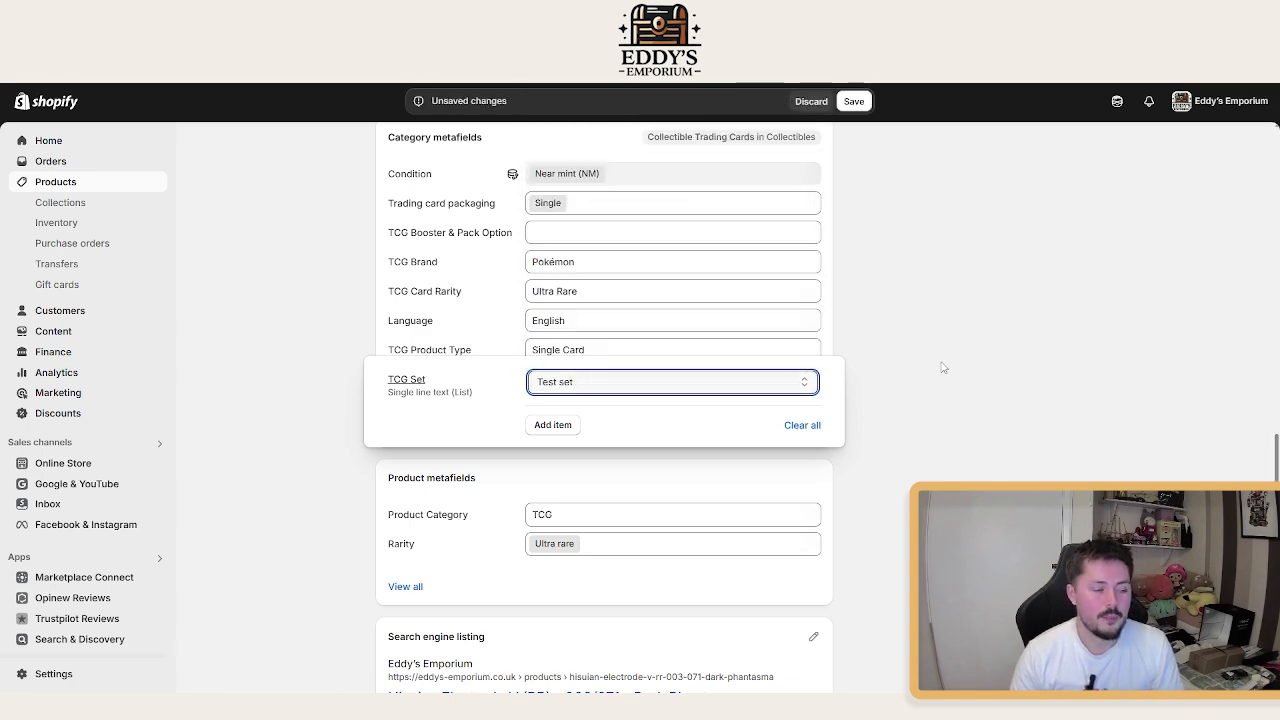
pyautogui.click(263, 408)
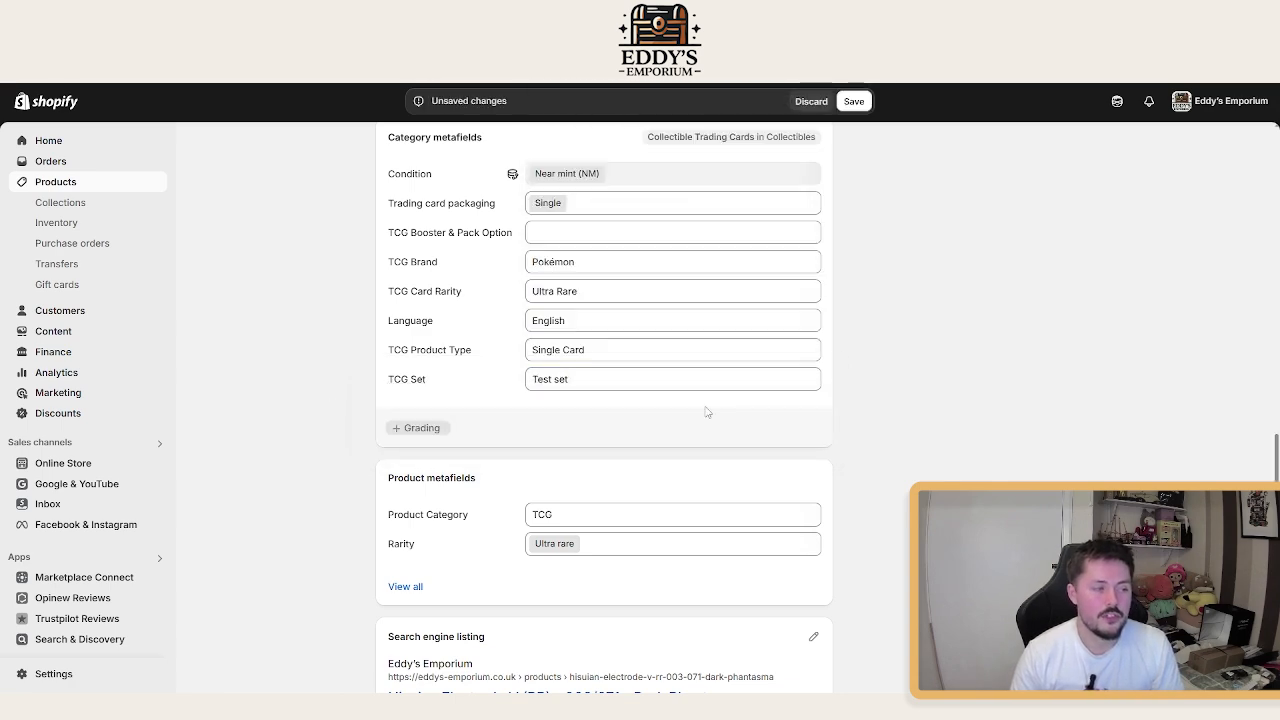
# - Save the product with its updated TCG Set category metafield
pyautogui.click(853, 101)
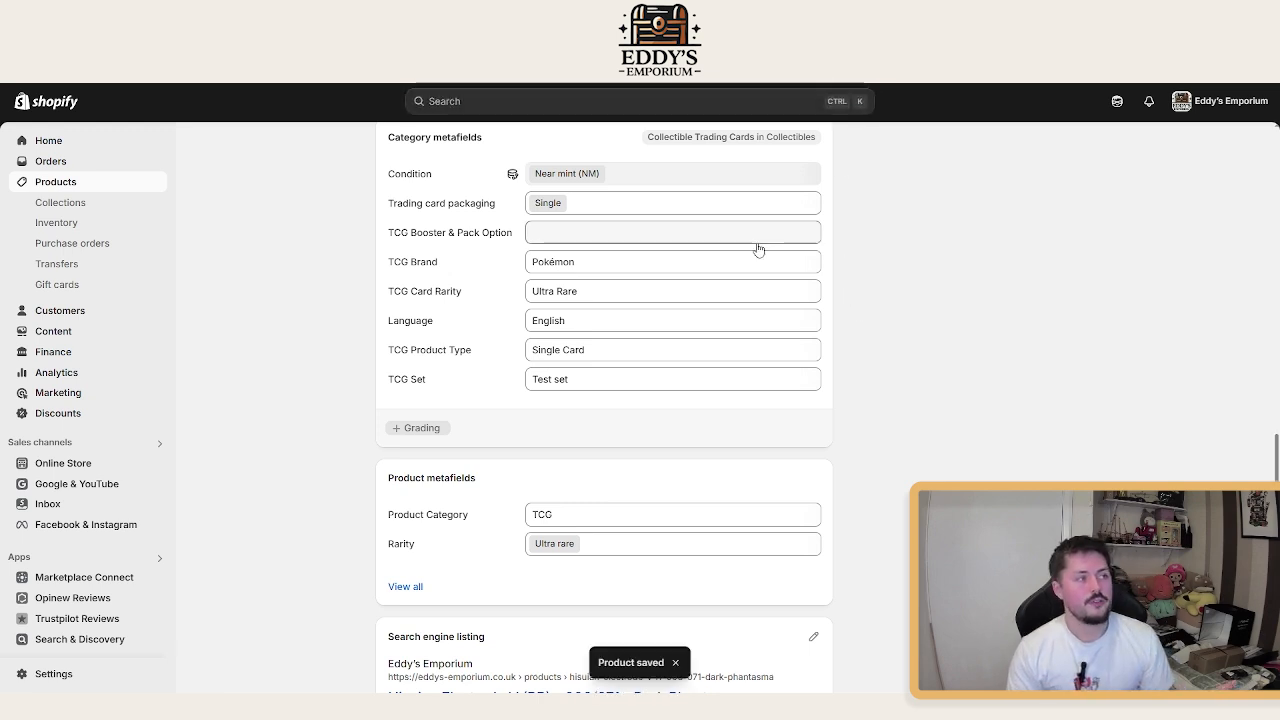
# - Switch to the Eddy's Emporium storefront and open the Pokémon: Singles collection from its home page
pyautogui.click(420, 15)
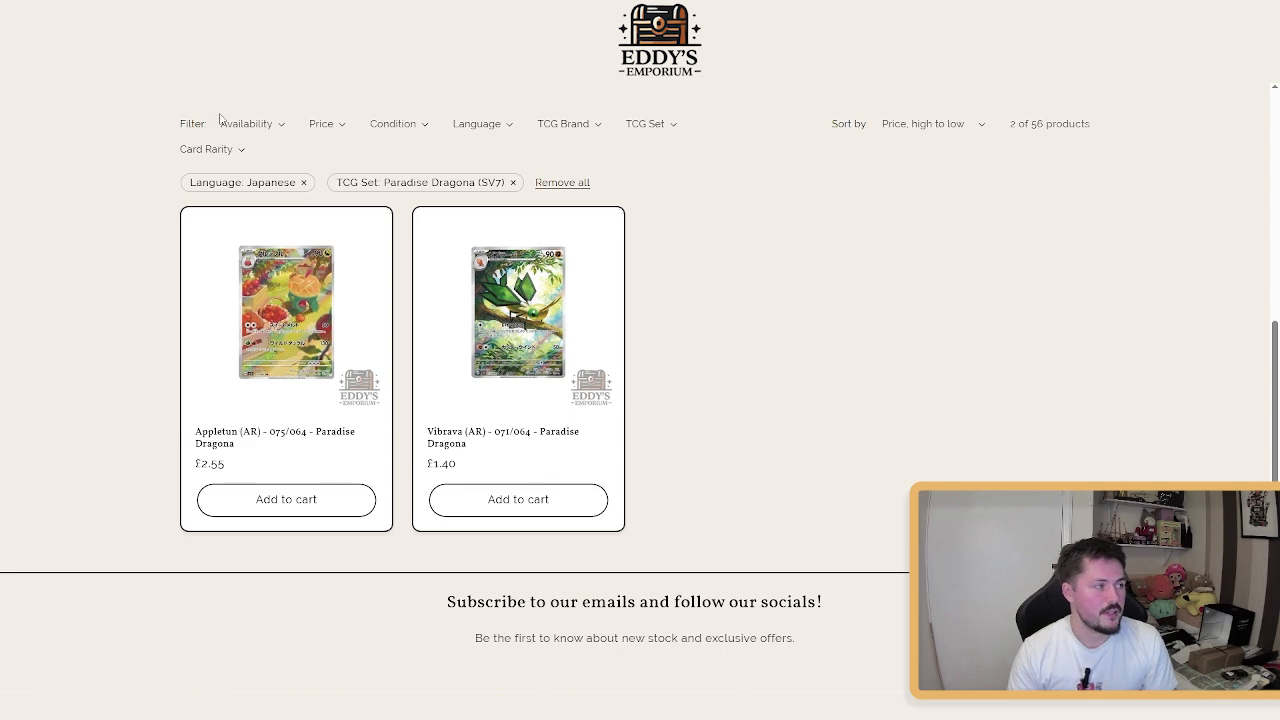
pyautogui.scroll(10, 226, 118)
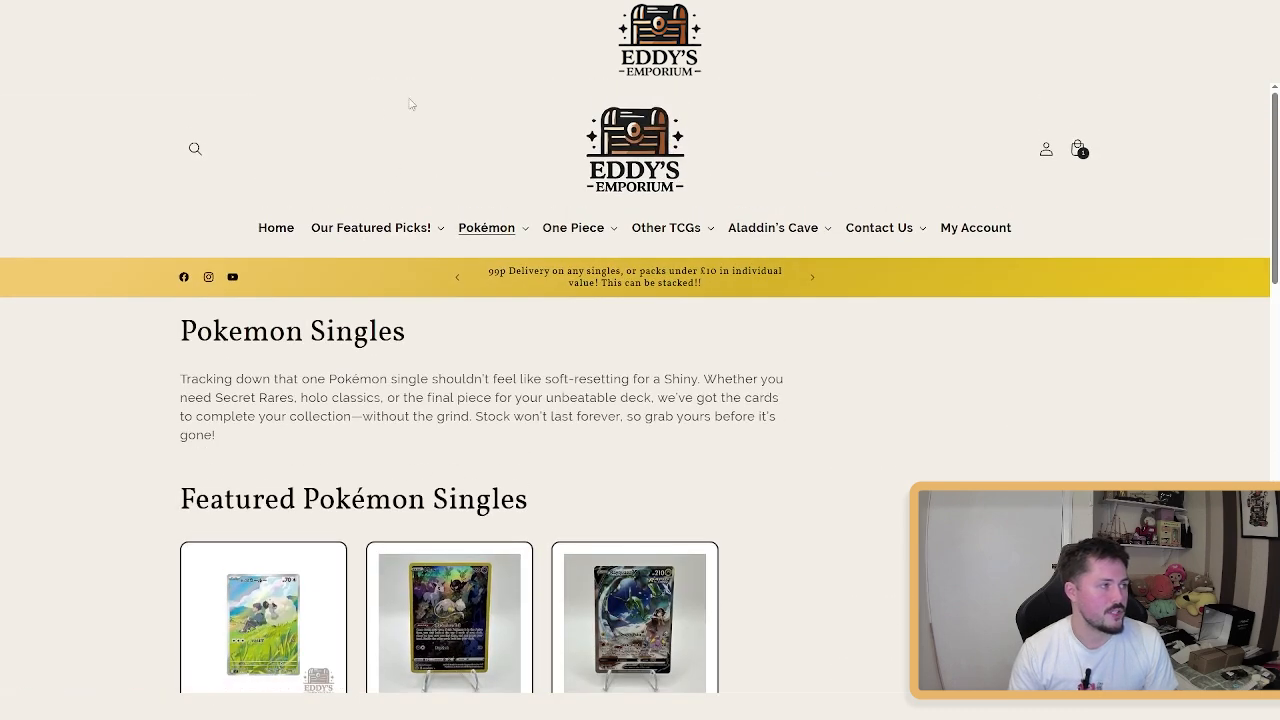
pyautogui.click(463, 273)
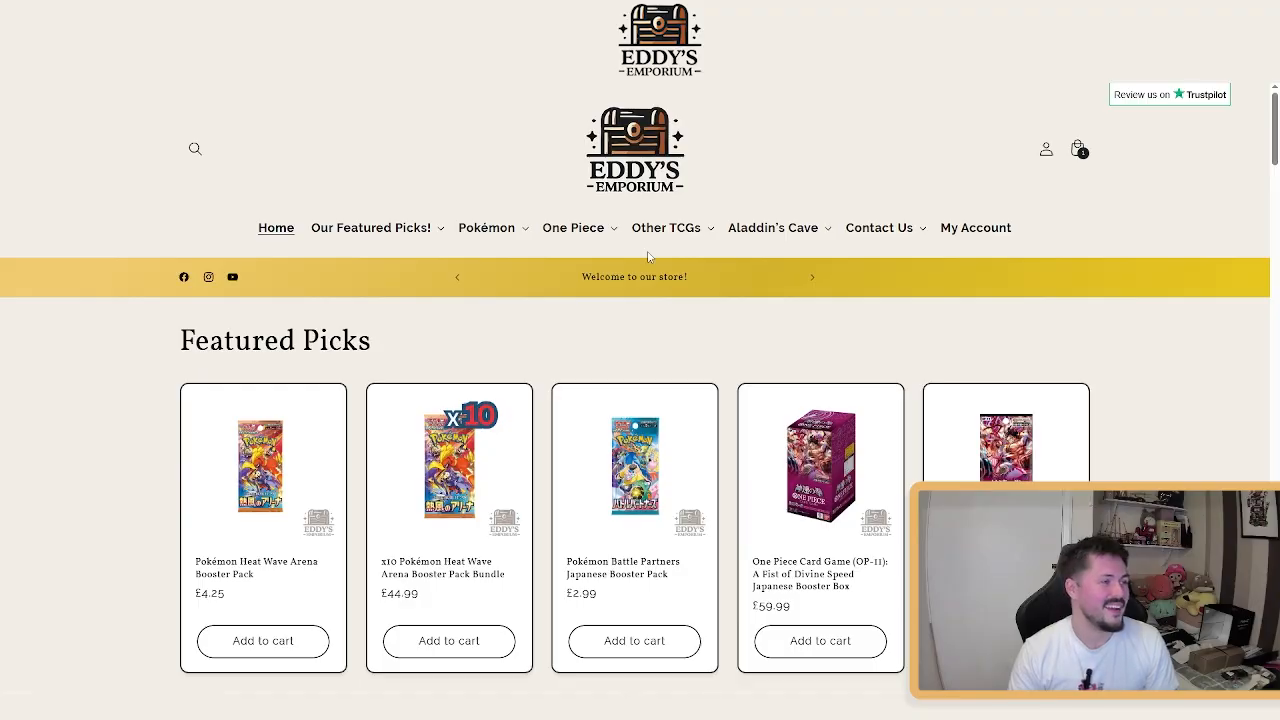
pyautogui.click(524, 228)
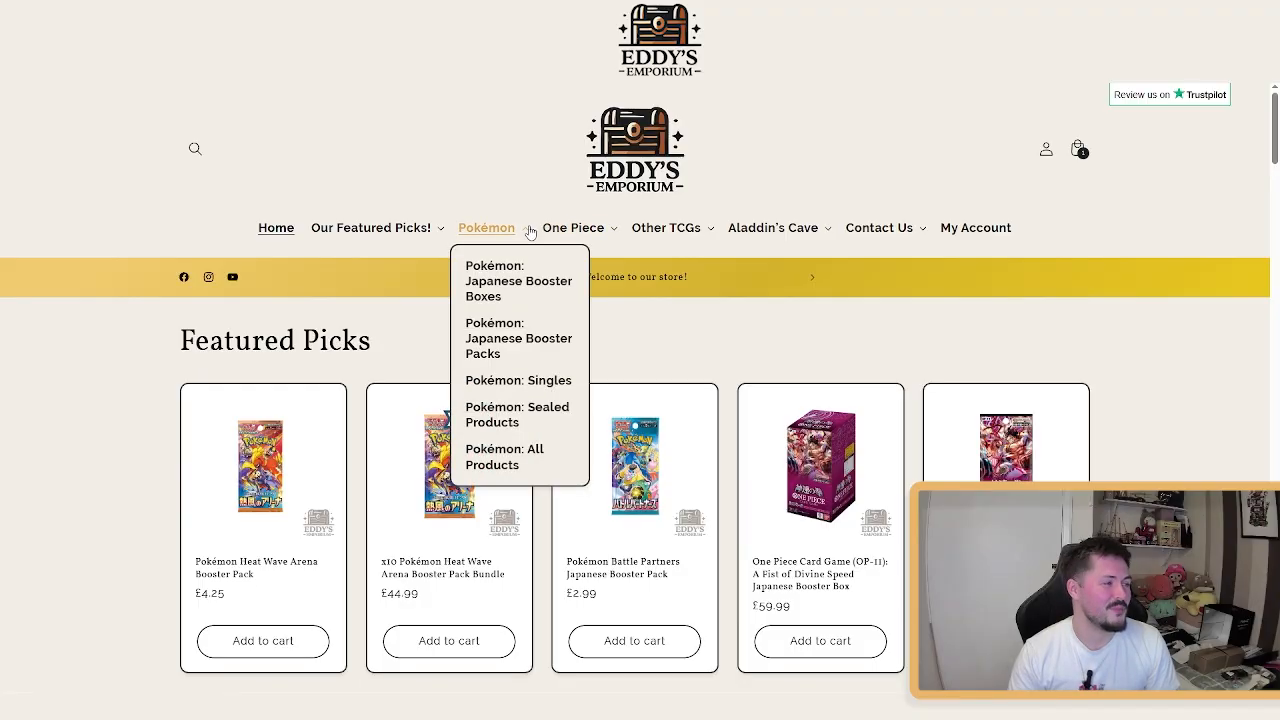
pyautogui.click(518, 380)
pyautogui.scroll(-5, 440, 268)
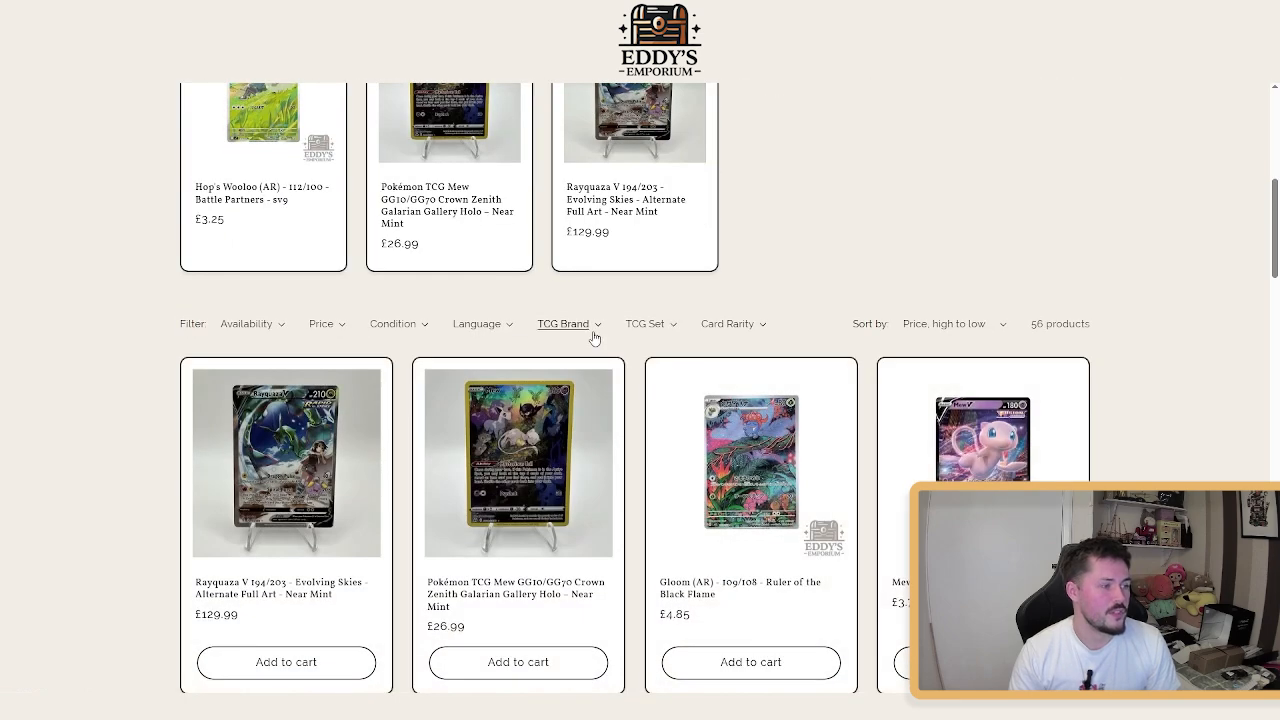
# - Filter the Pokémon singles by the TCG Set value Test set and close the filter list
pyautogui.click(674, 328)
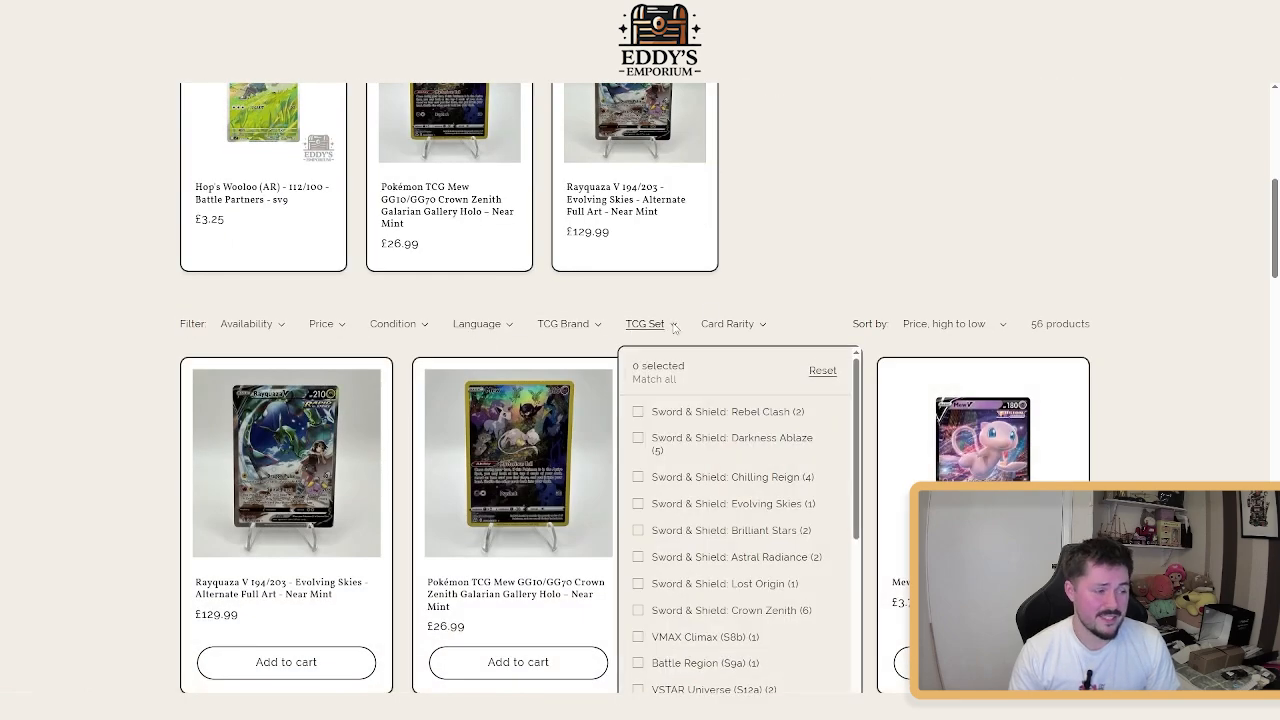
pyautogui.scroll(-2, 930, 190)
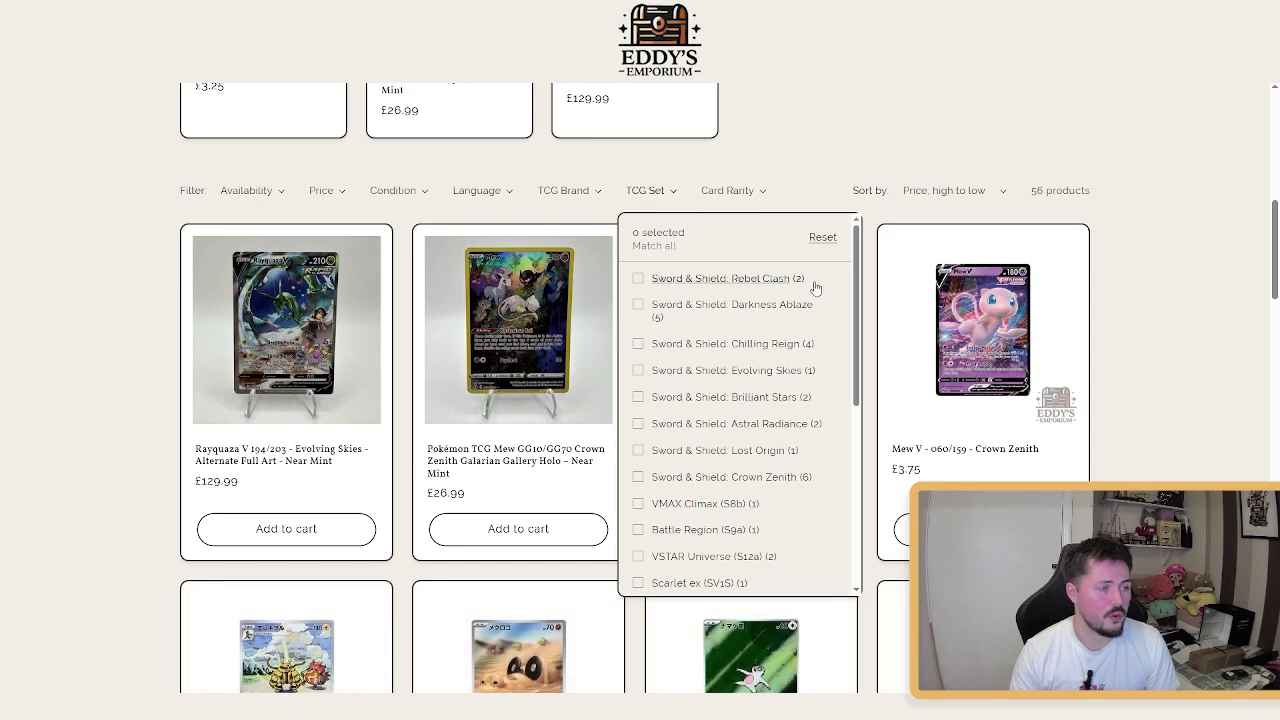
pyautogui.scroll(-1, 806, 297)
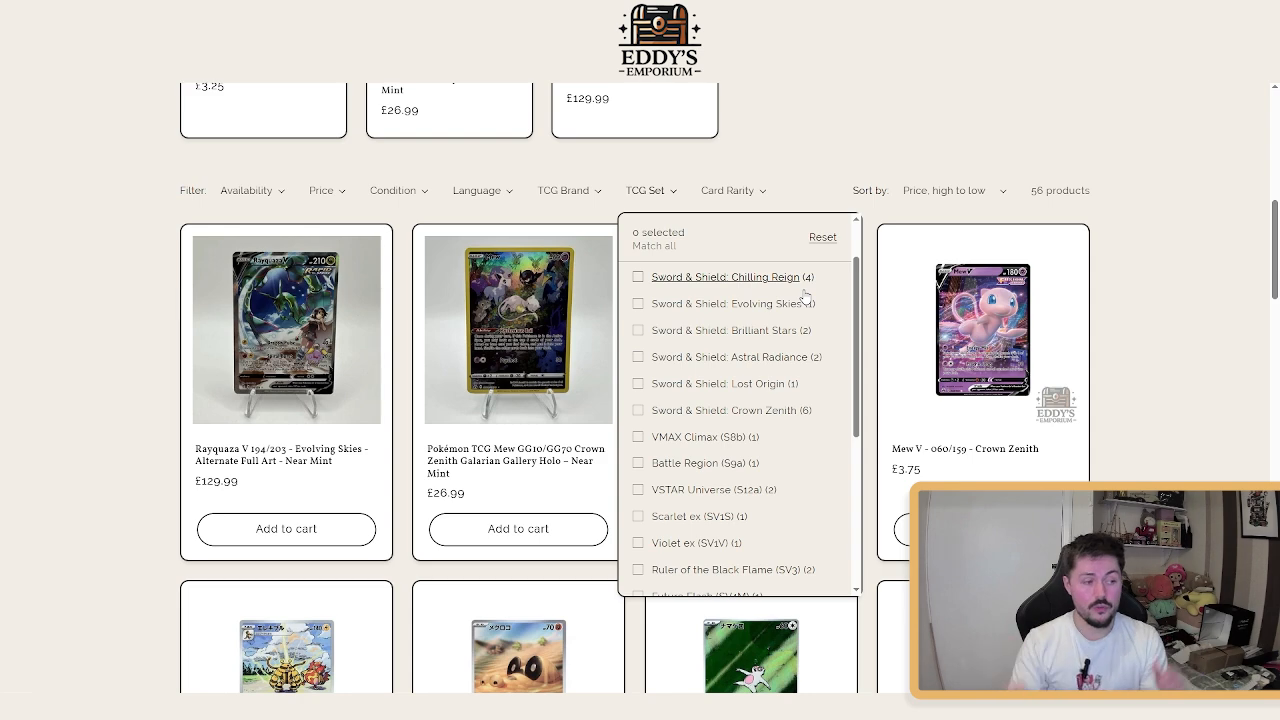
pyautogui.scroll(-5, 806, 294)
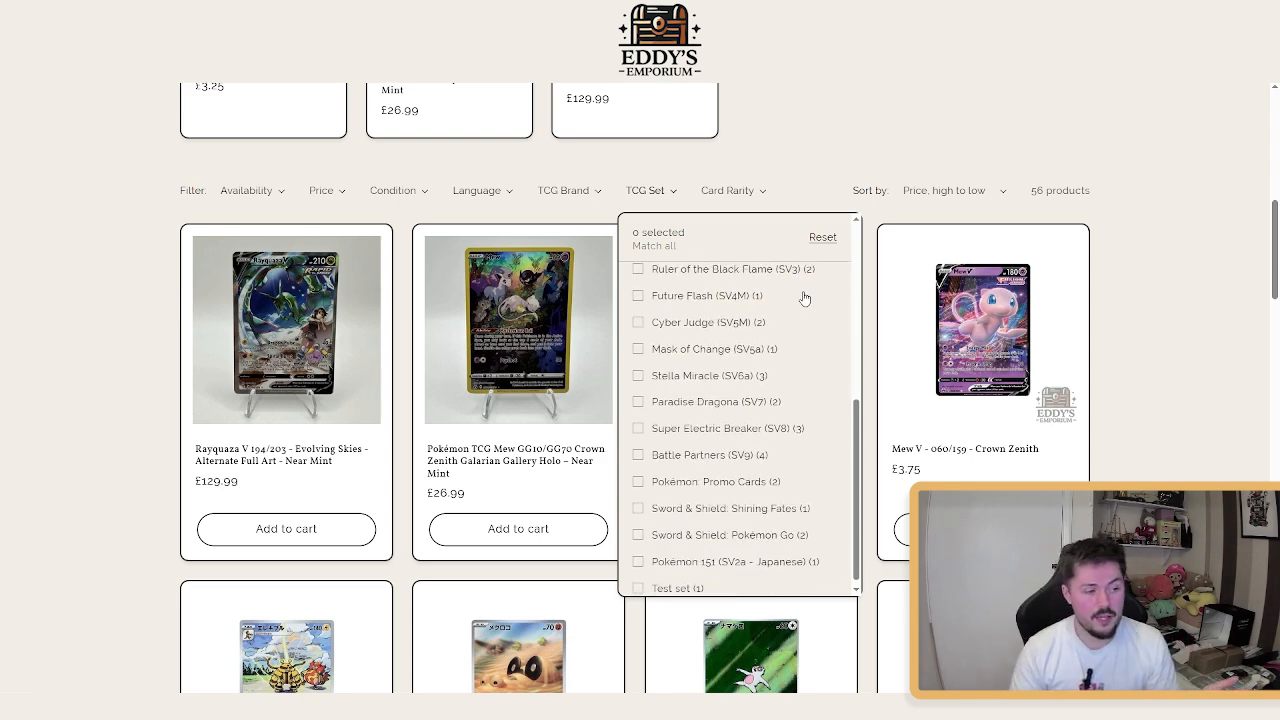
pyautogui.click(667, 582)
pyautogui.click(111, 366)
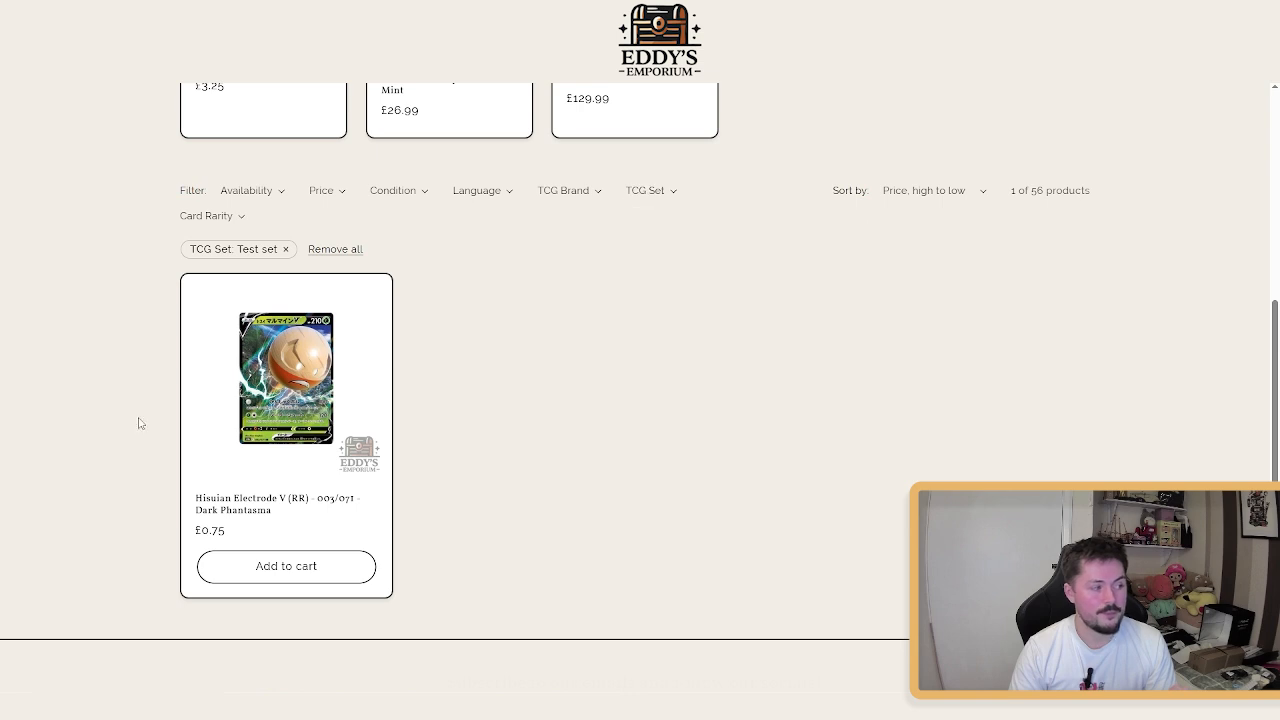